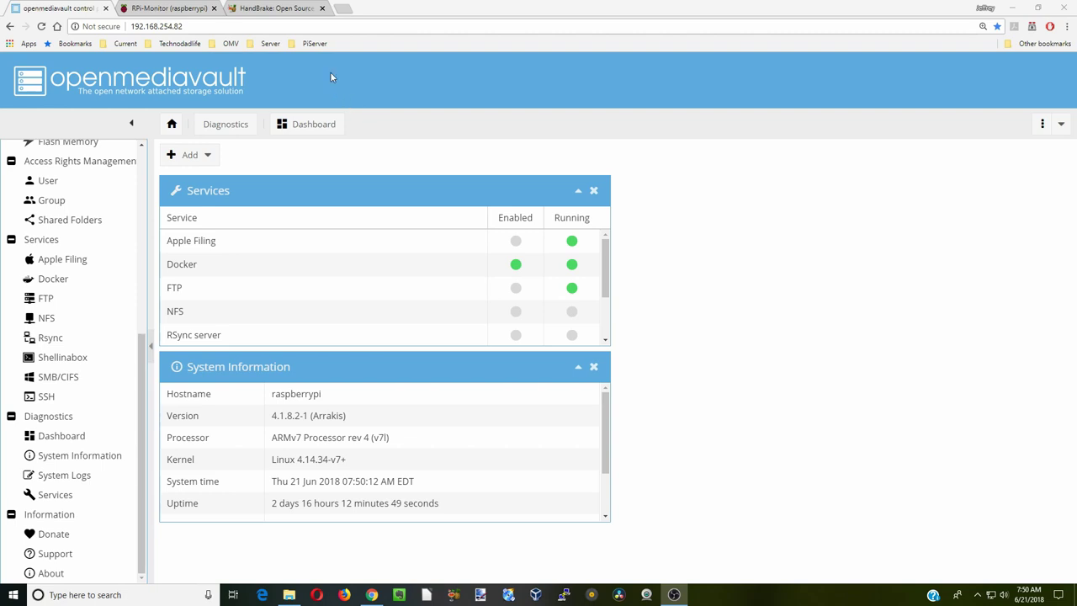
- Close the HandBrake tab and open openmediavault's Docker service page with the lsioarmhf image search
left_click(275, 9)
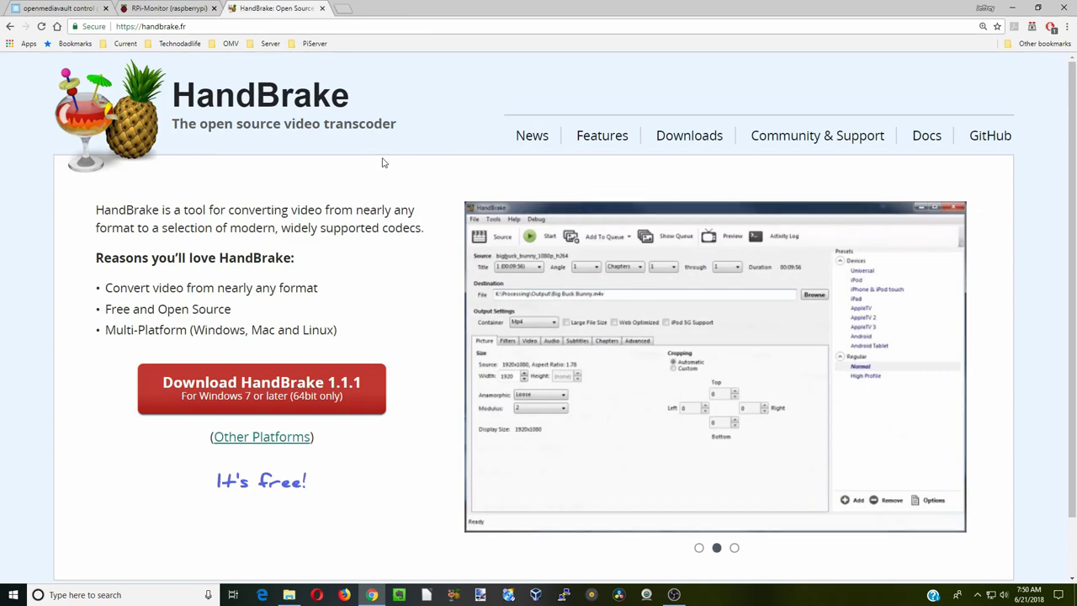
left_click(321, 8)
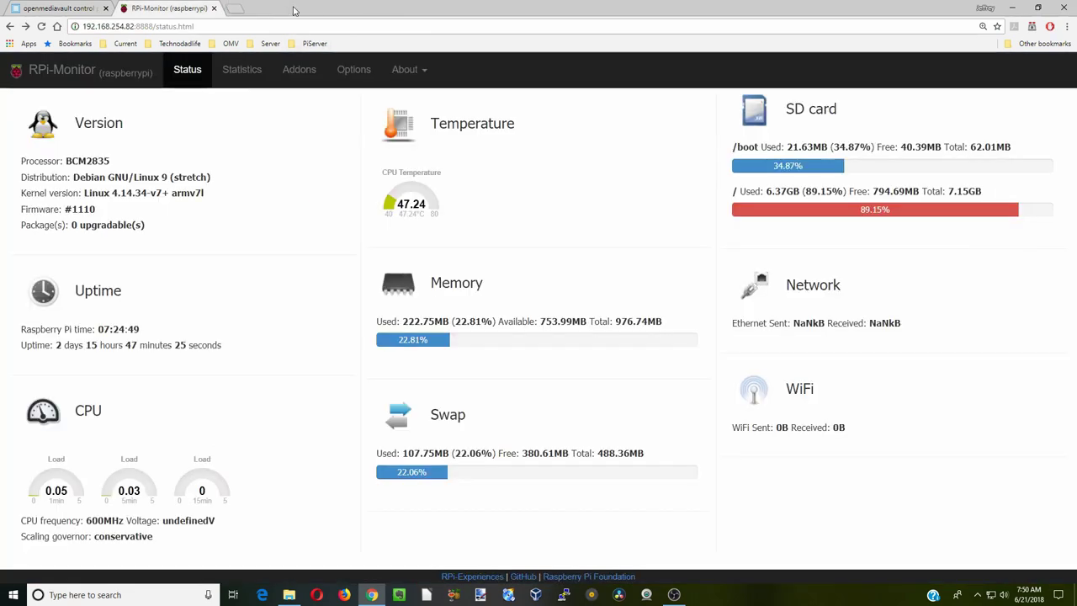
left_click(78, 12)
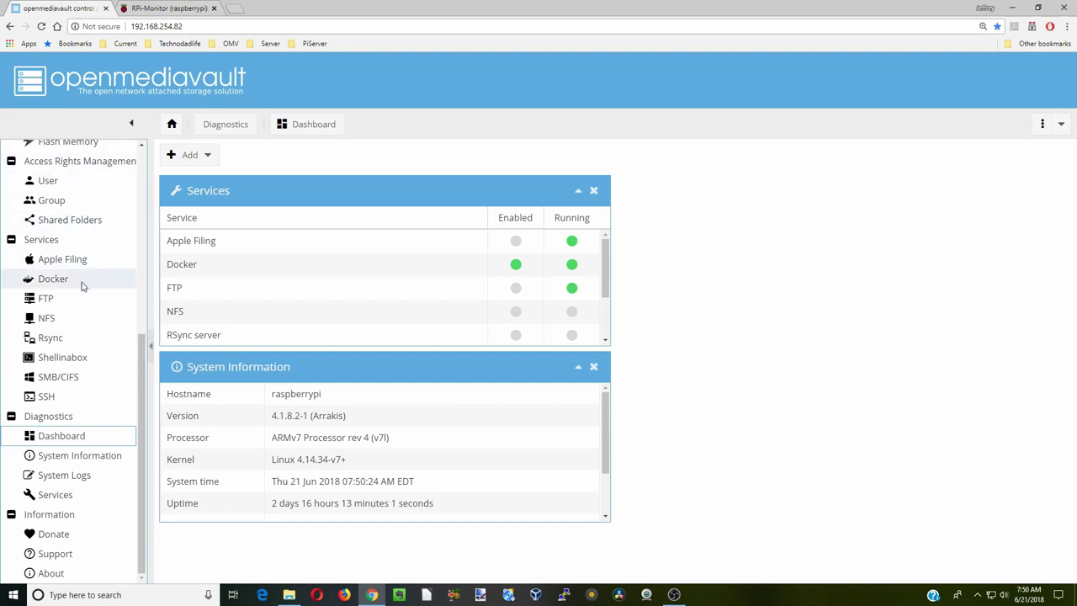
left_click(53, 278)
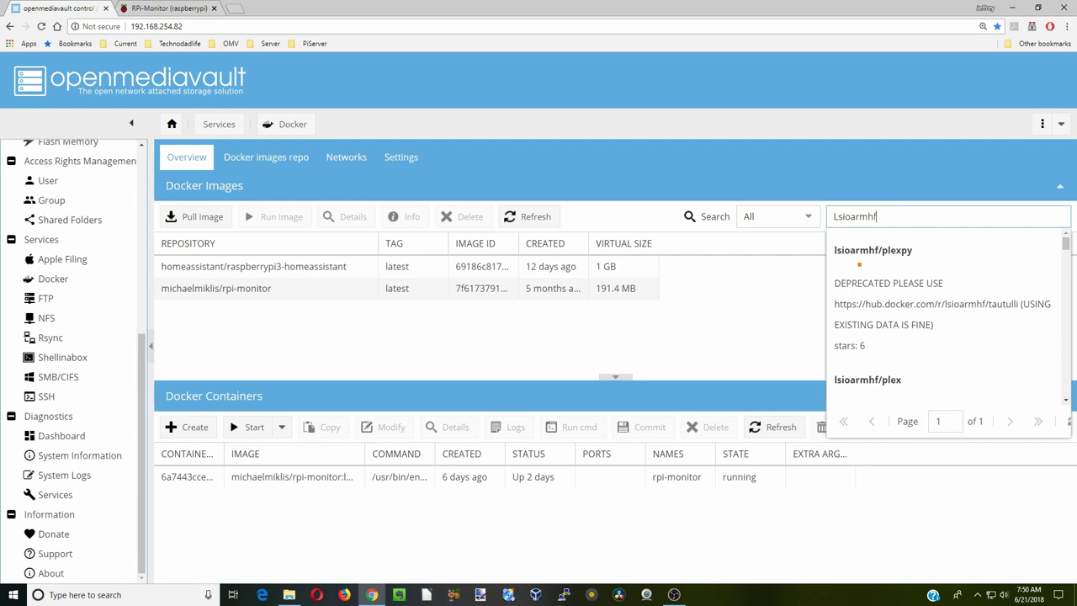
- Pull the lsioarmhf/plex image (357.1 MB) into the Docker images list and select it
scroll(925, 319, "down", 2)
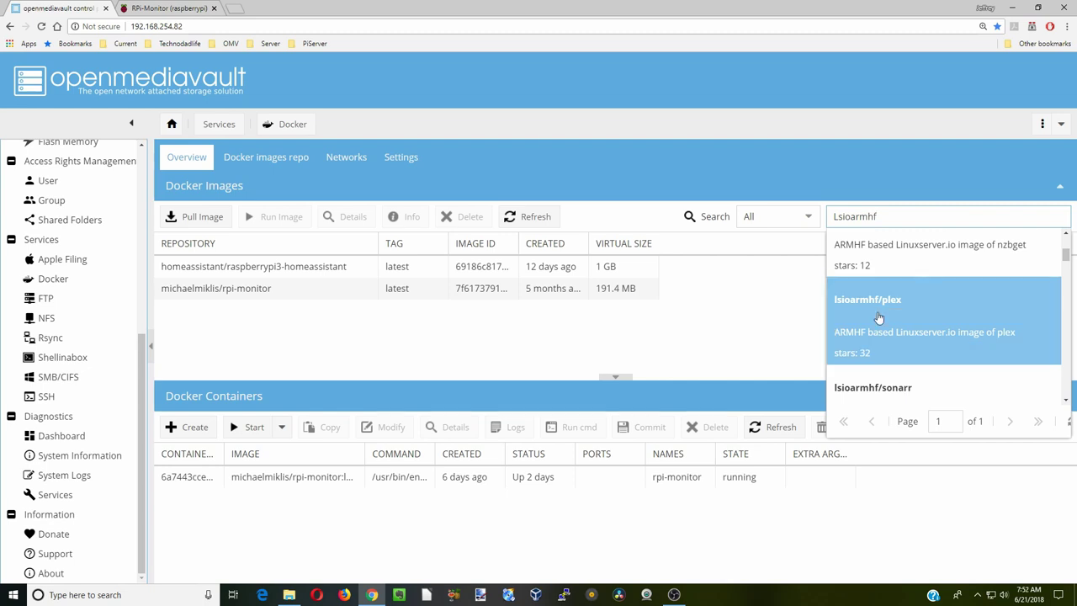
left_click(878, 316)
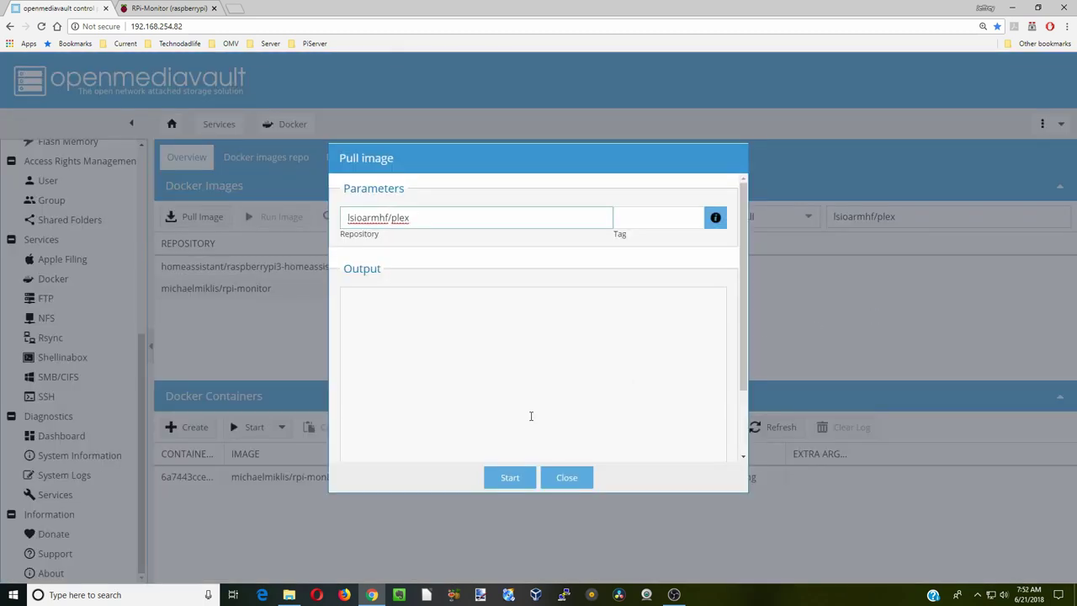
left_click(513, 478)
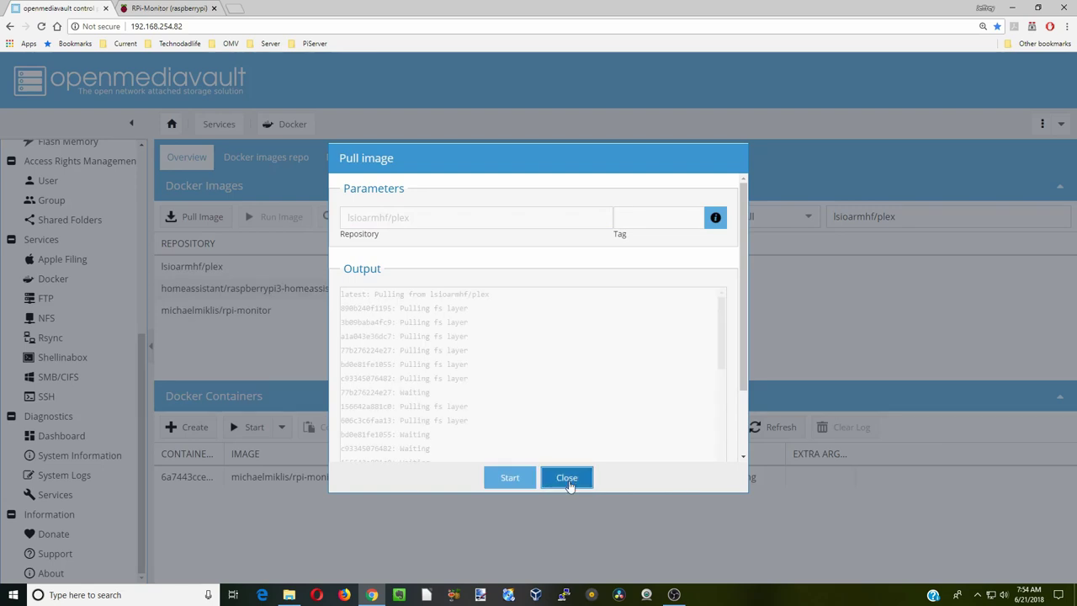
left_click(568, 483)
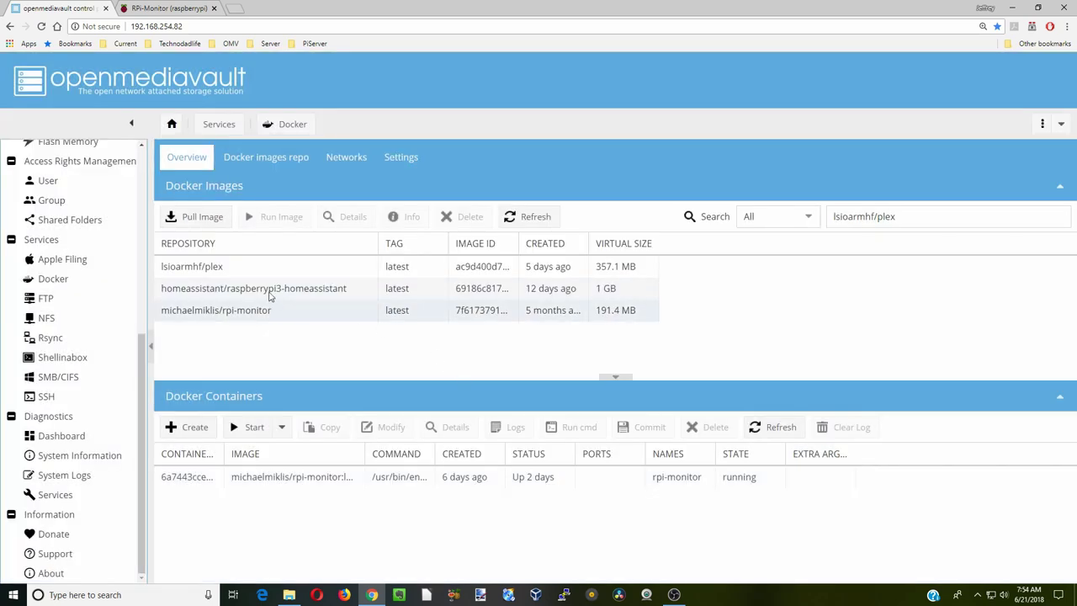
left_click(296, 265)
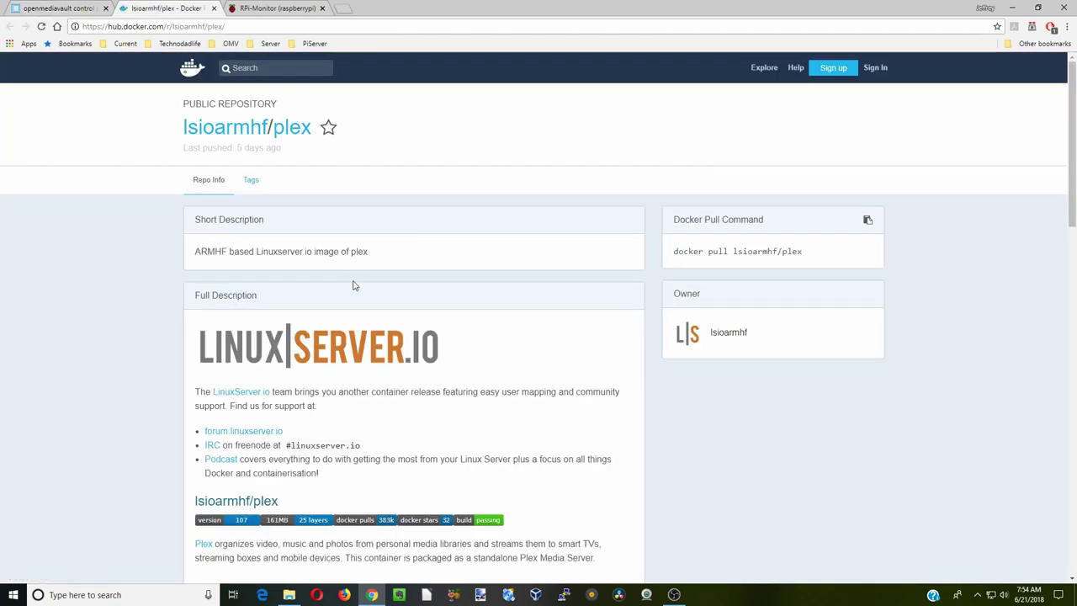
- Scroll the lsioarmhf/plex Docker Hub page down to its Usage and Parameters sections
scroll(347, 303, "down", 2)
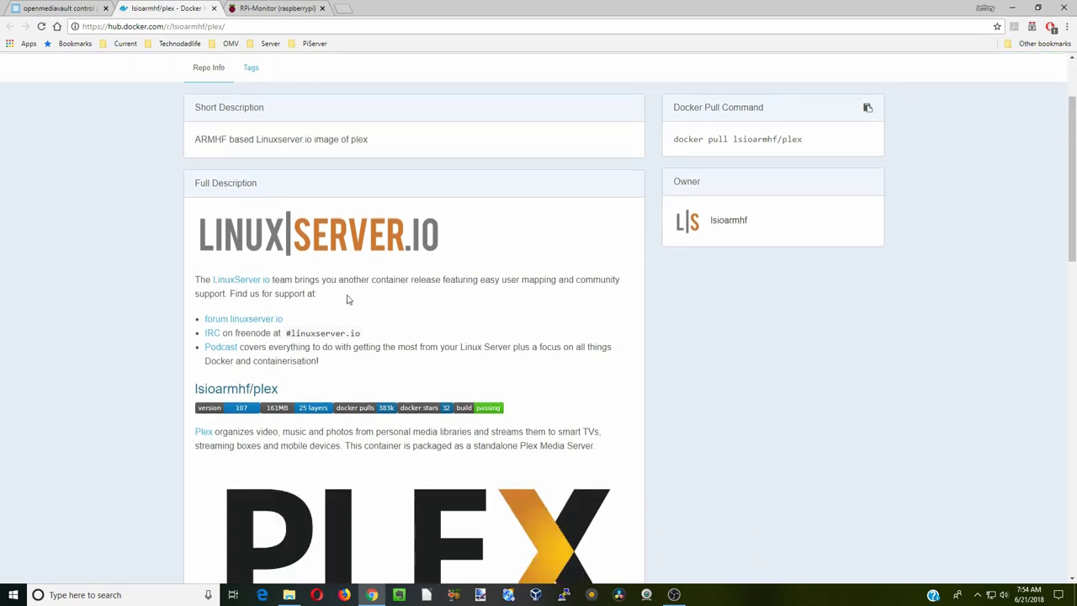
scroll(347, 298, "down", 6)
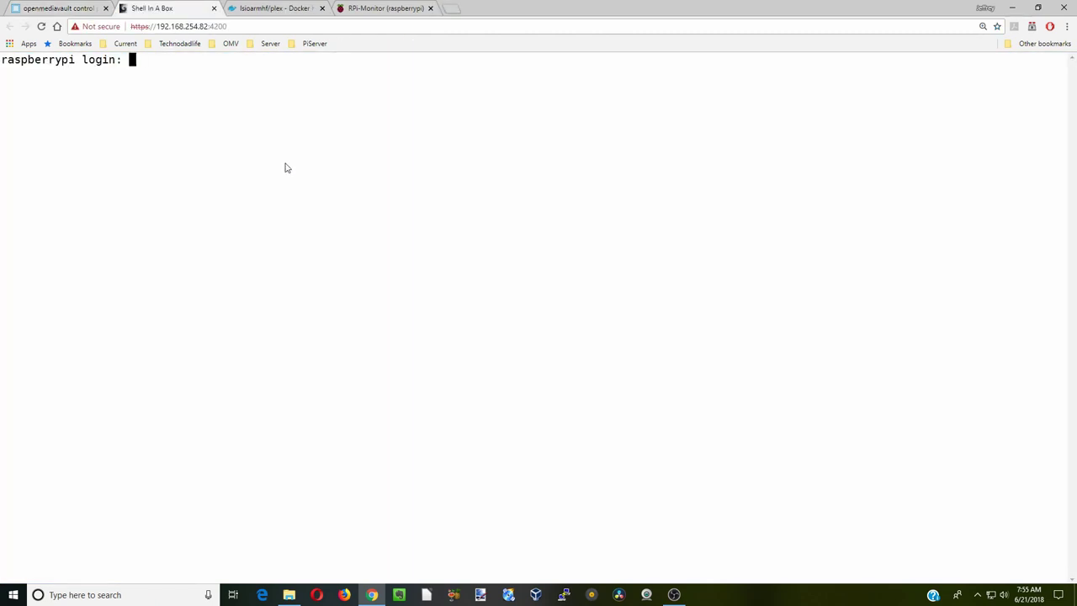
- Log in to the web shell as root, run 'id user1' (uid 1000, gid 100), then exit
type("root")
key("Return")
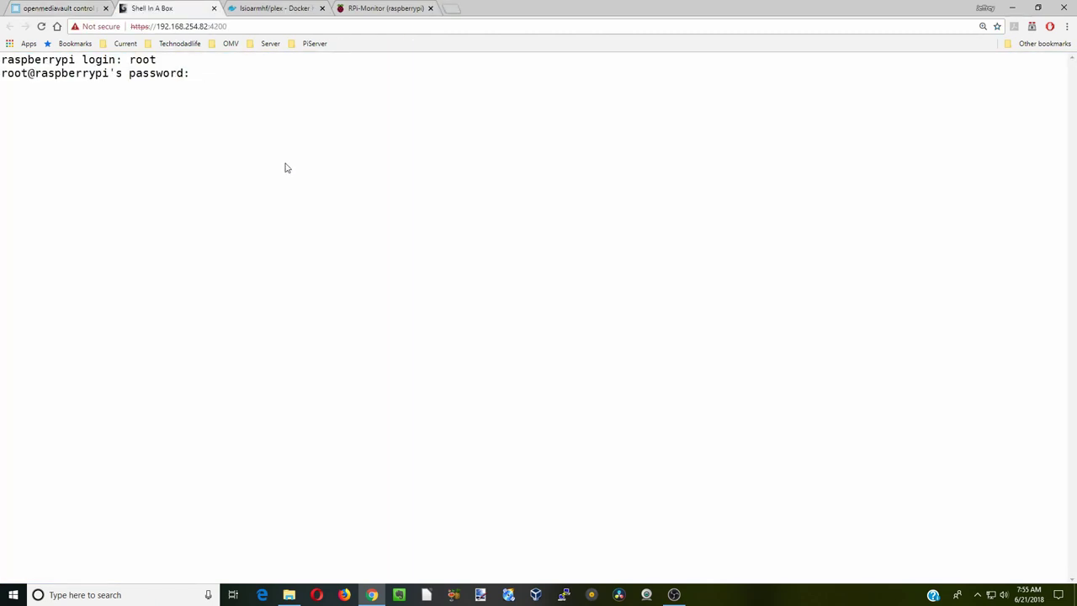
key("Return")
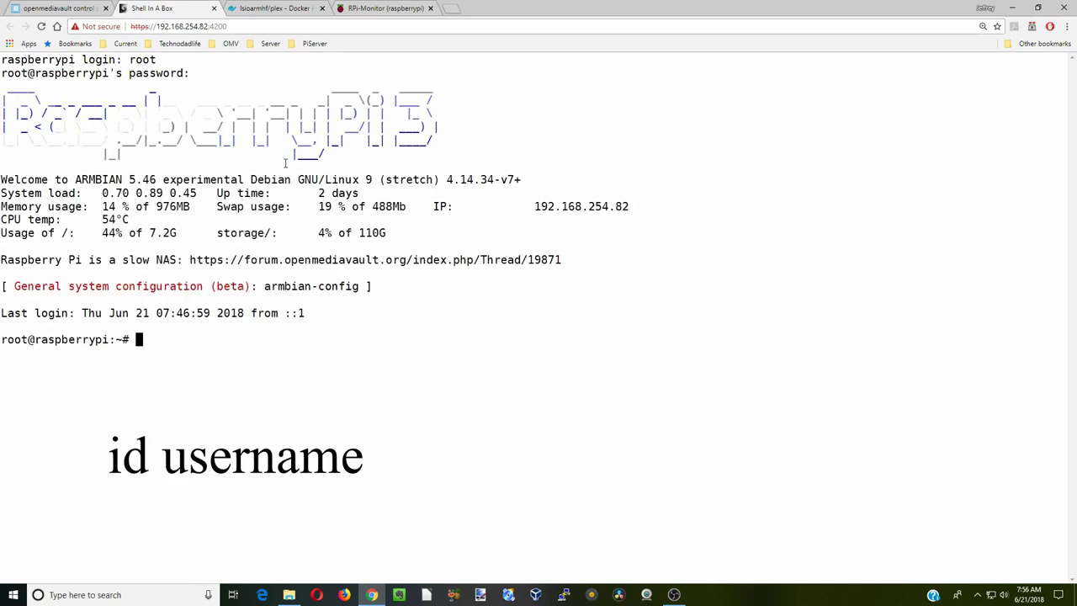
type("id user1")
key("Return")
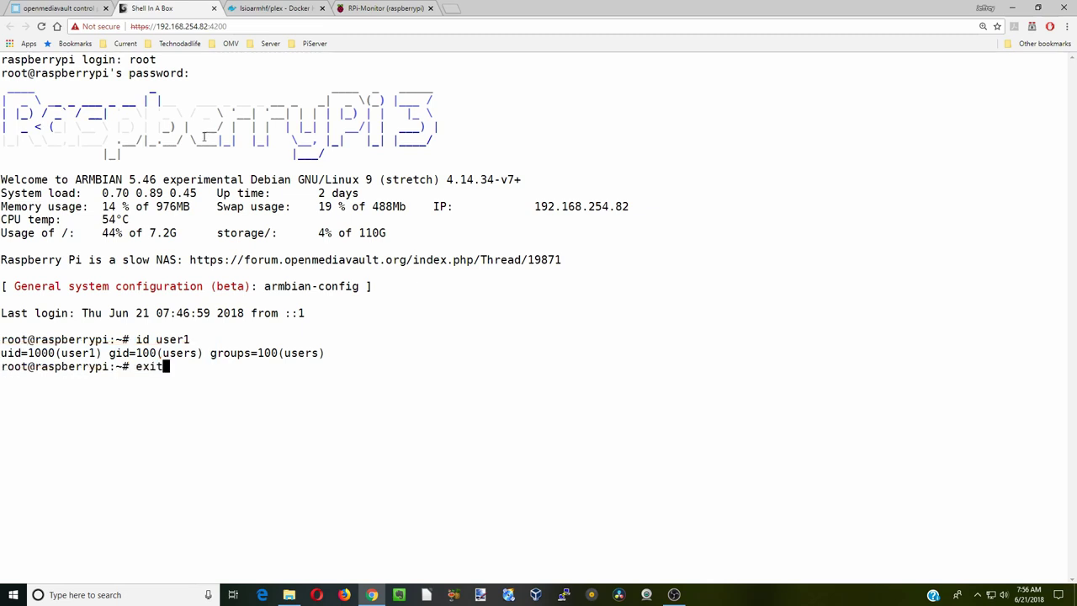
key("Return")
left_click(214, 8)
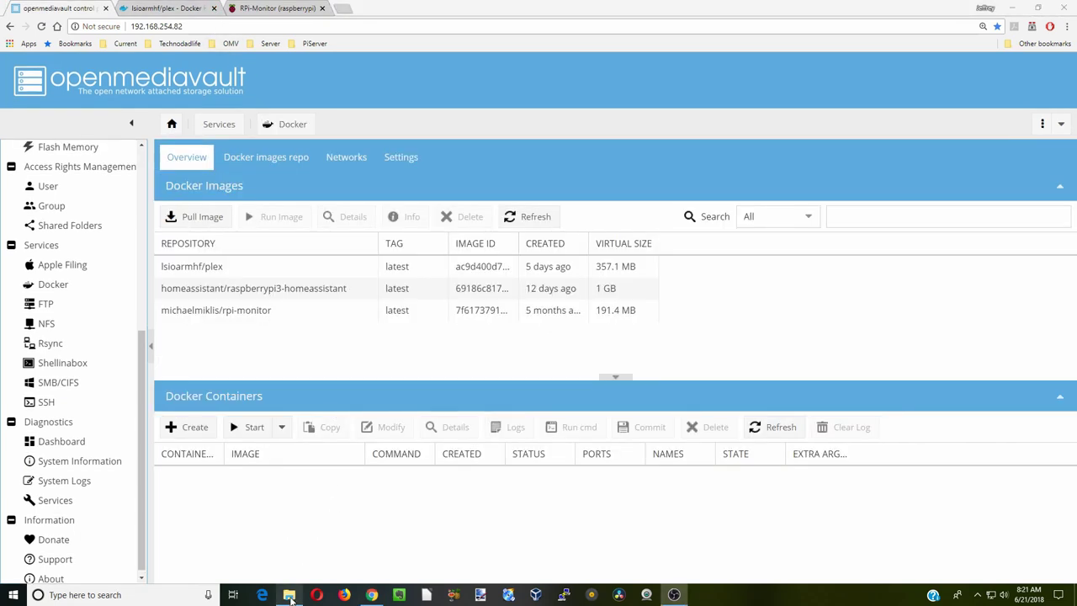
- Open AppData on the RASPBERRYPI share and create a Plex folder in it
left_click(290, 595)
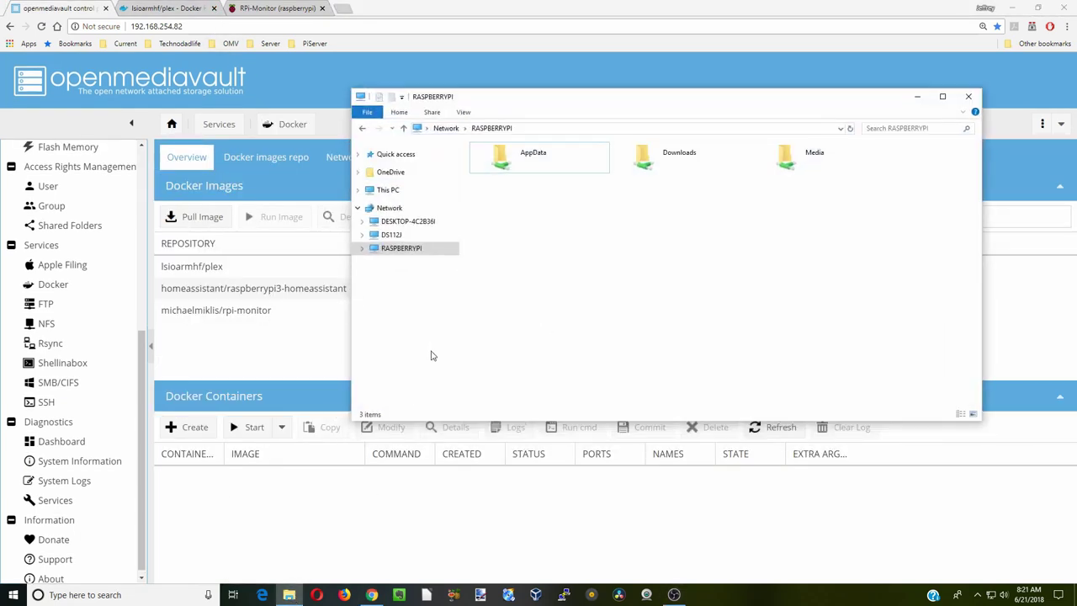
left_click(418, 249)
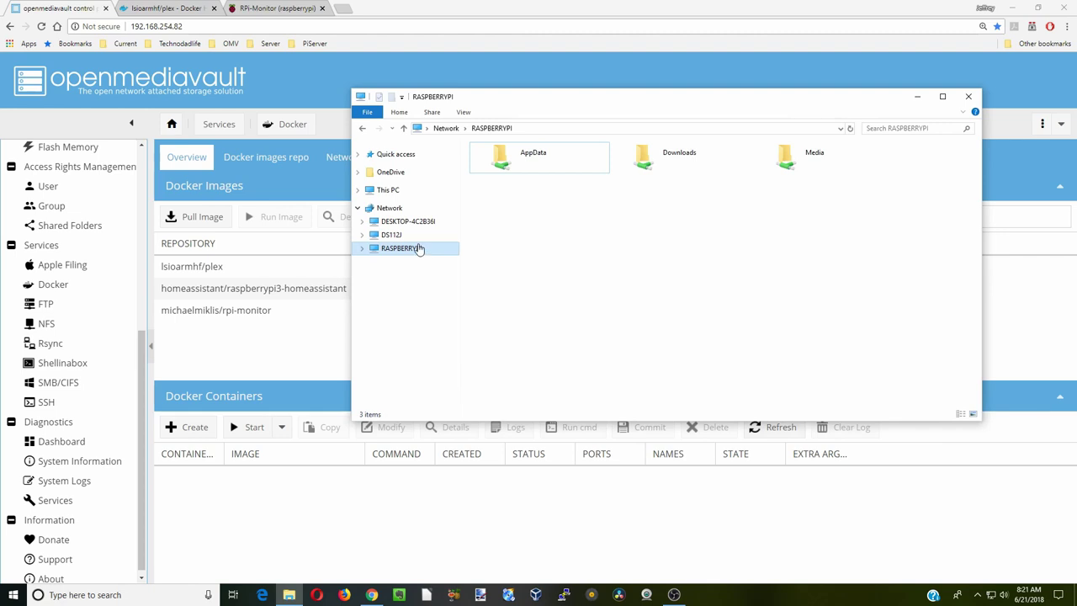
double_click(524, 164)
right_click(515, 185)
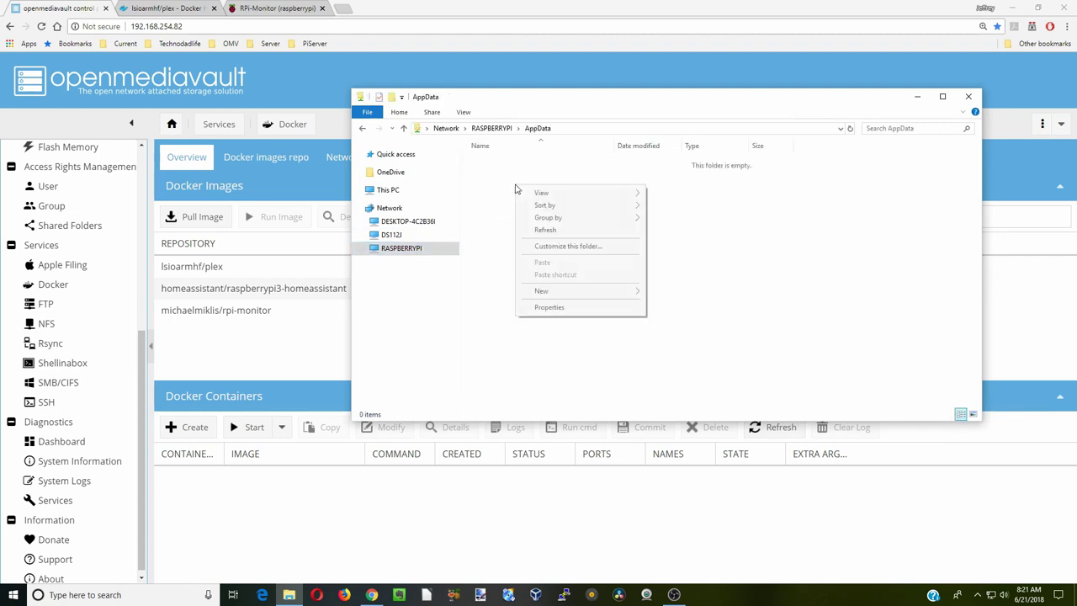
mouse_move(569, 293)
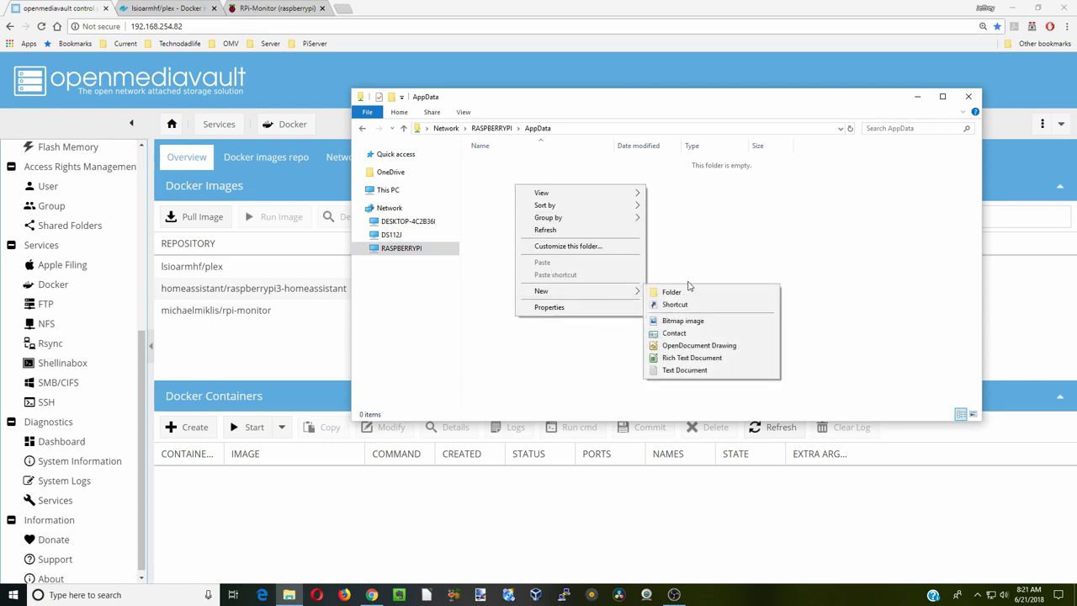
left_click(689, 286)
type("Plex")
key("Return")
- Add a second folder named Transcode inside AppData
right_click(504, 197)
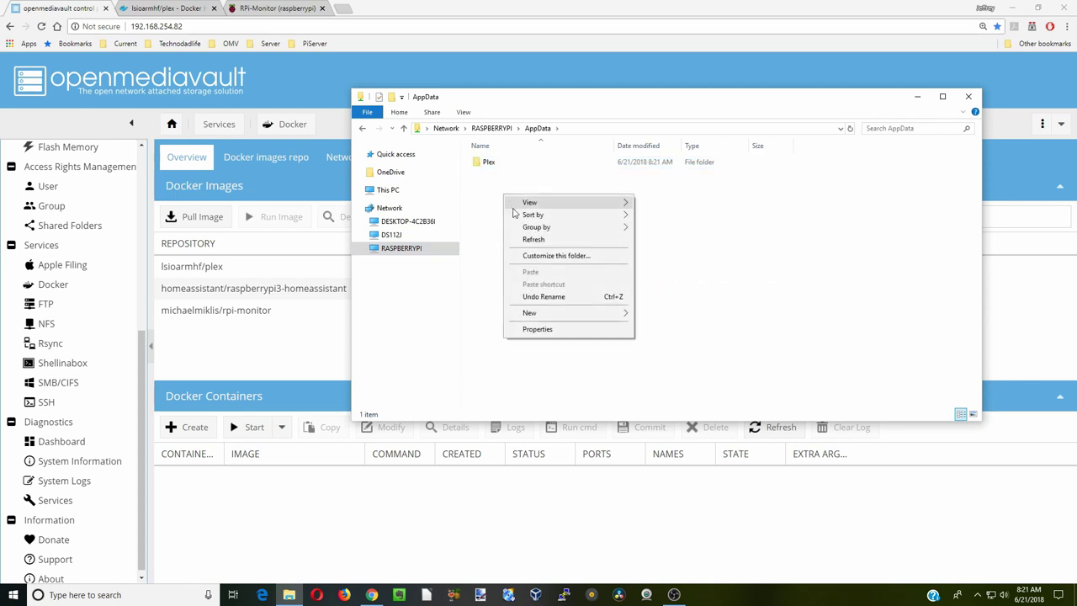
mouse_move(567, 313)
left_click(660, 313)
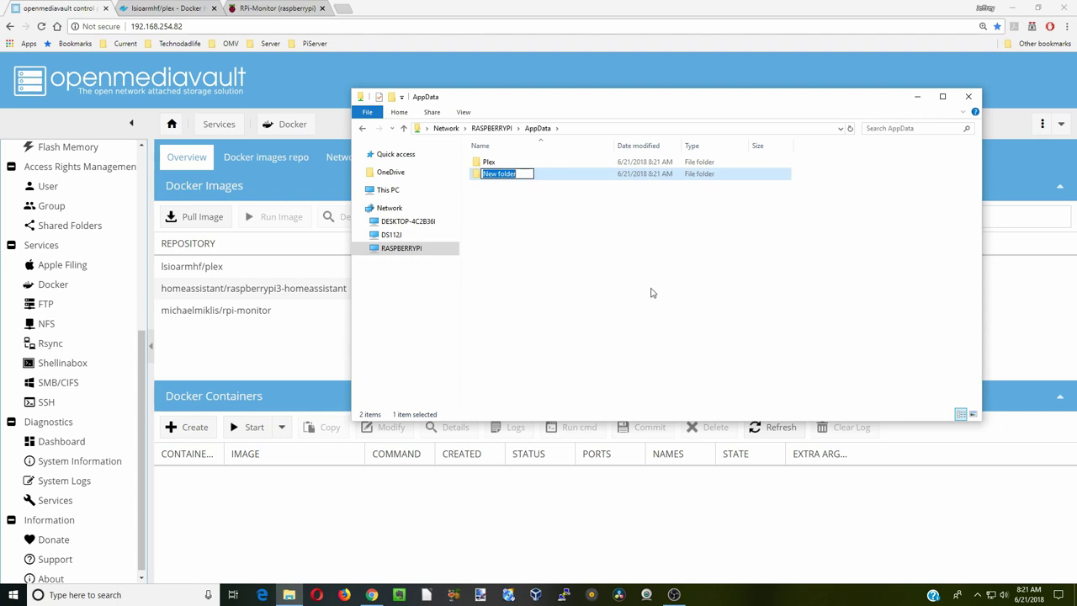
type("Transcode")
left_click(589, 256)
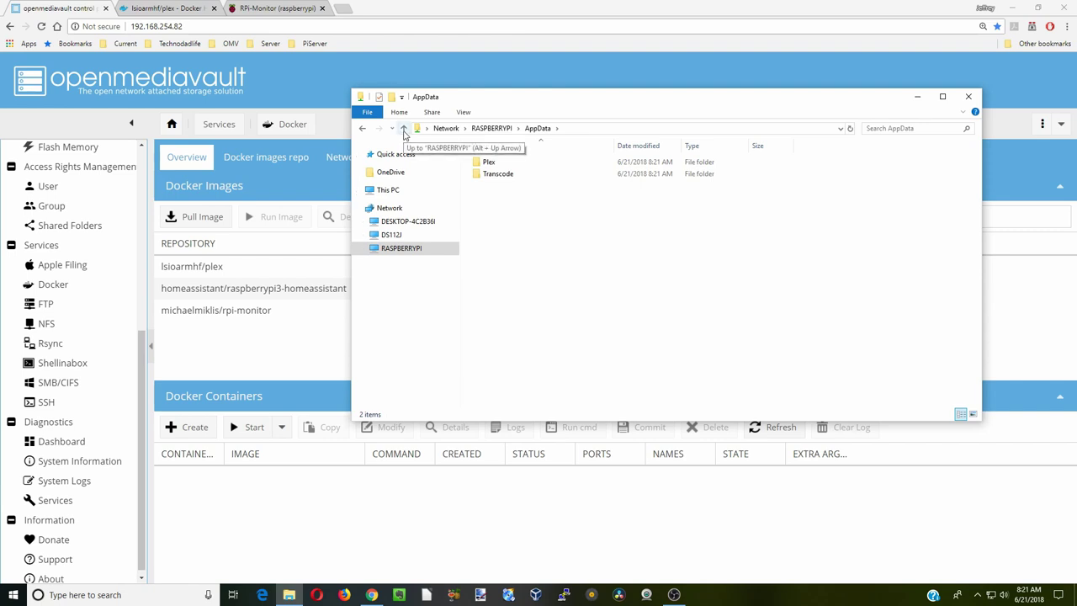
- Open the share's Media folder and create new folders there, including TV
left_click(404, 129)
double_click(786, 159)
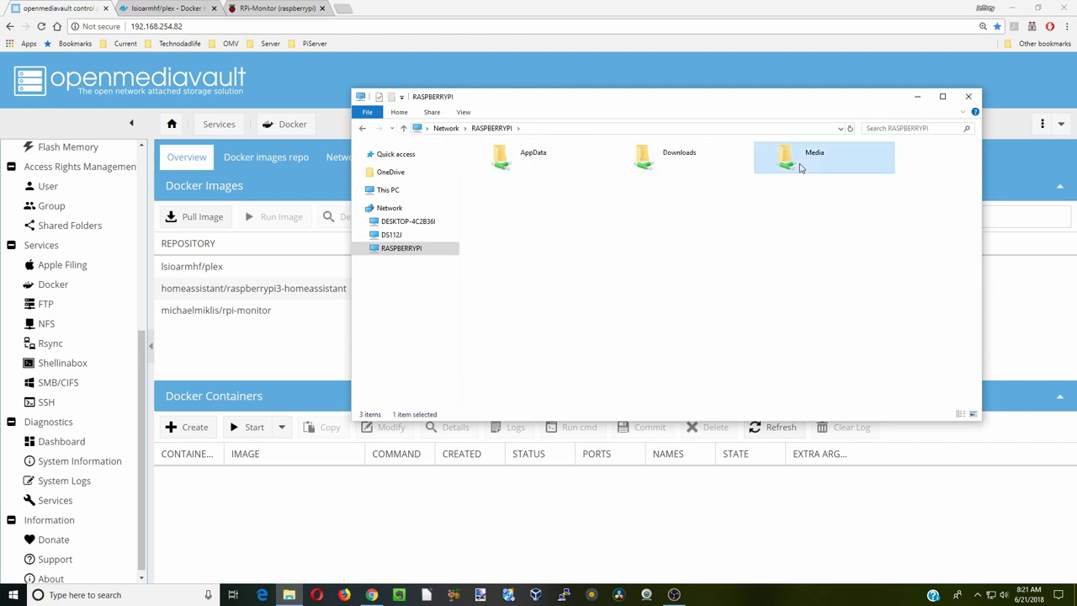
right_click(510, 183)
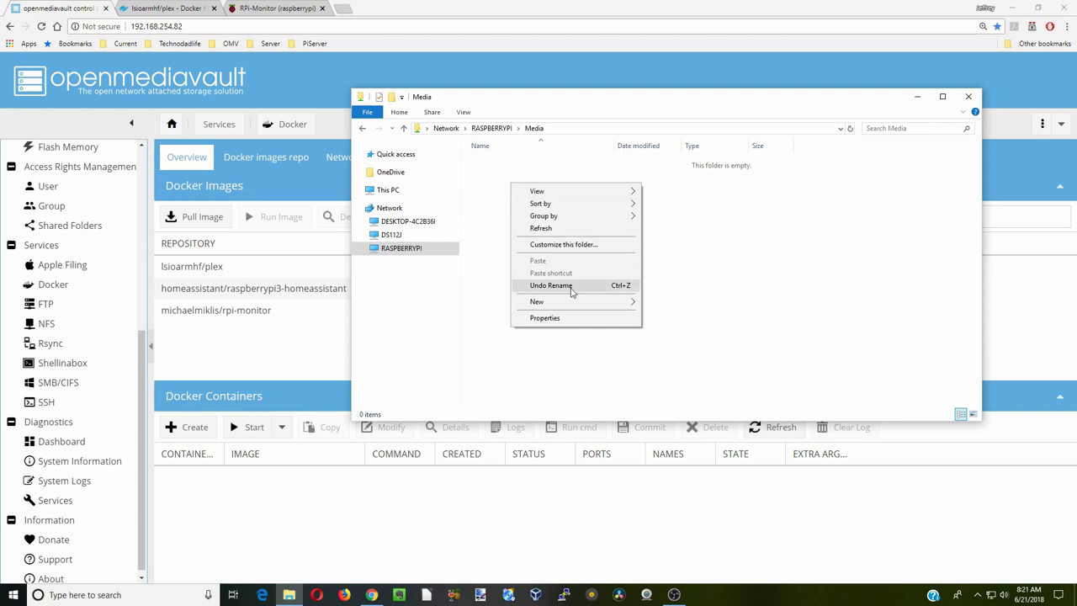
mouse_move(581, 303)
left_click(660, 303)
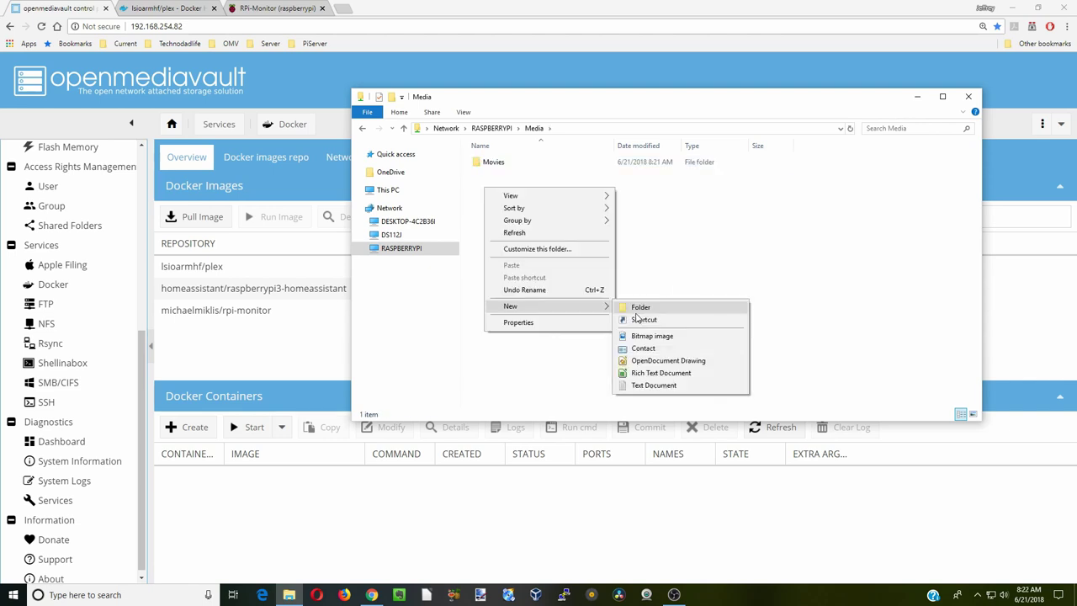
left_click(640, 307)
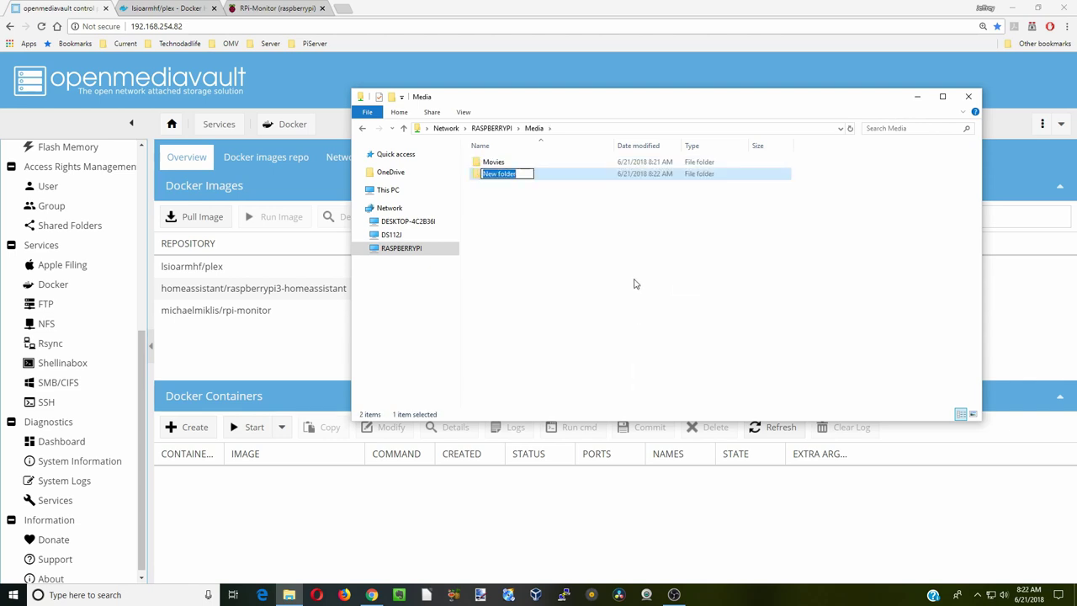
type("TV")
key("Return")
- Add Audiobooks, Books and Music folders to Media and minimize the window
key("ctrl+shift+n")
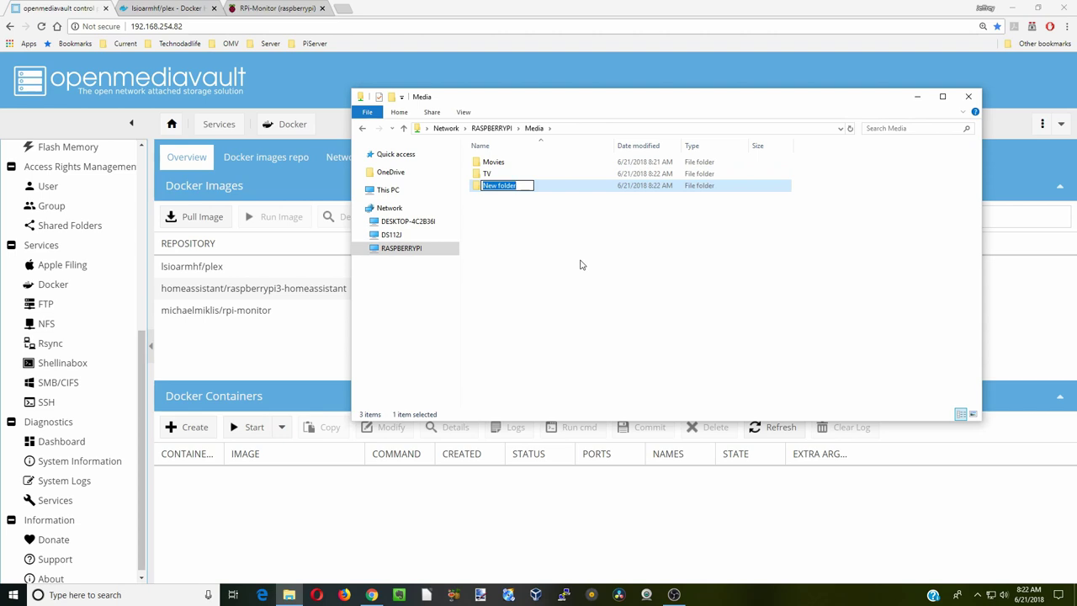
type("Audiobooks")
key("Return")
key("ctrl+shift+n")
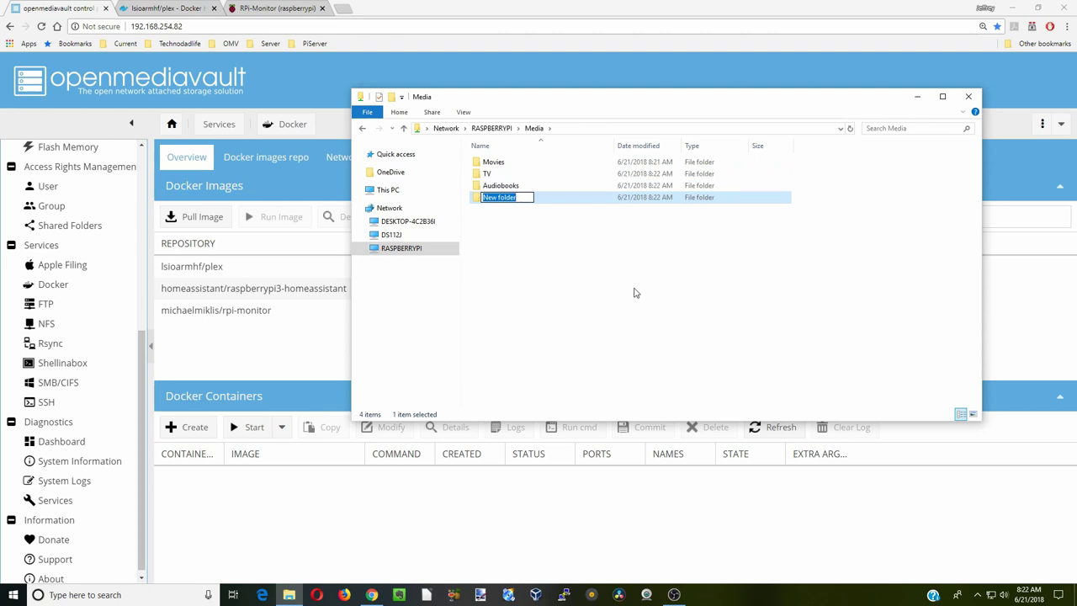
type("Books")
right_click(496, 223)
mouse_move(546, 342)
left_click(648, 341)
type("Music")
key("Return")
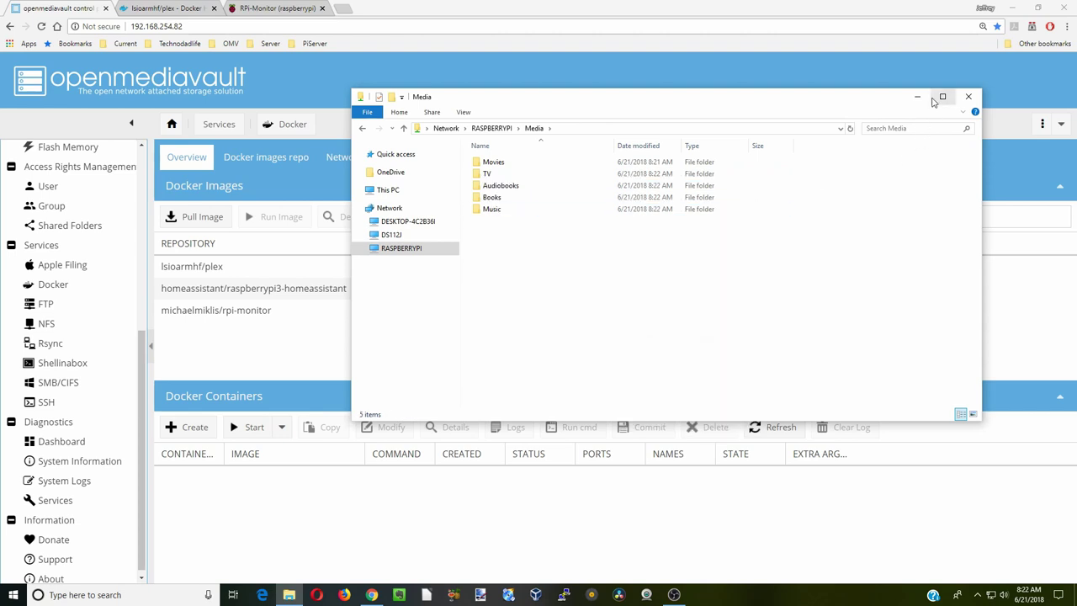
left_click(917, 100)
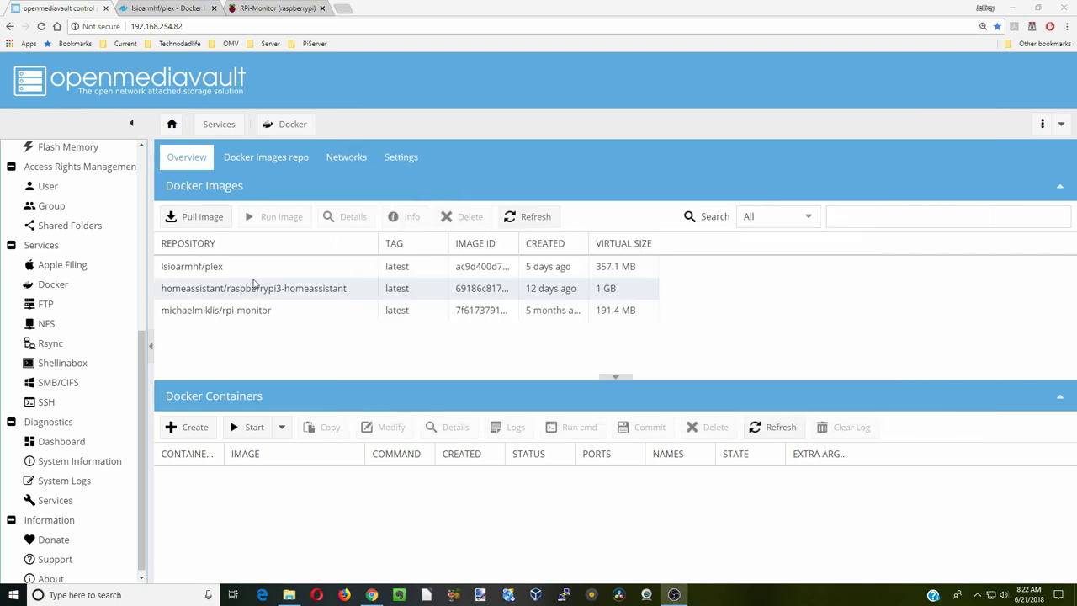
- Run the lsioarmhf/plex image as a container named Plex with restart always and host networking
left_click(248, 267)
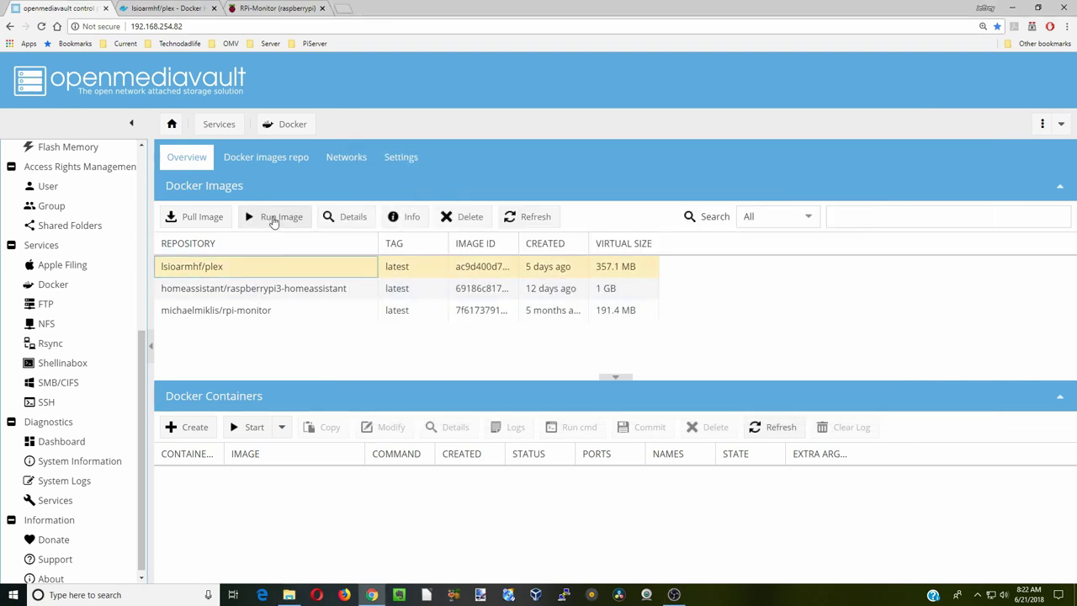
left_click(272, 217)
left_click(463, 181)
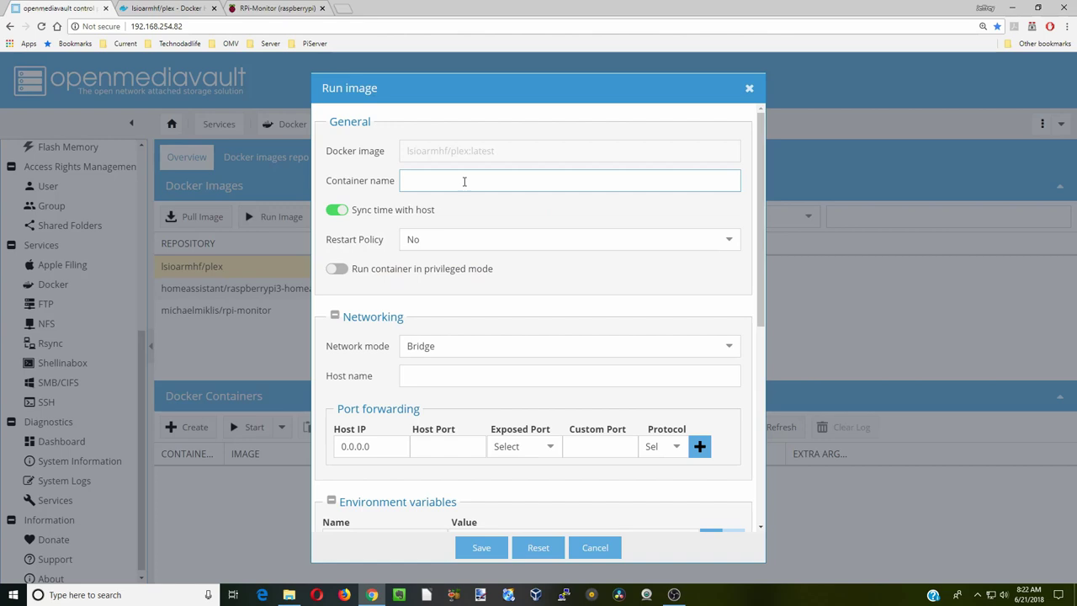
type("Plex")
left_click(463, 236)
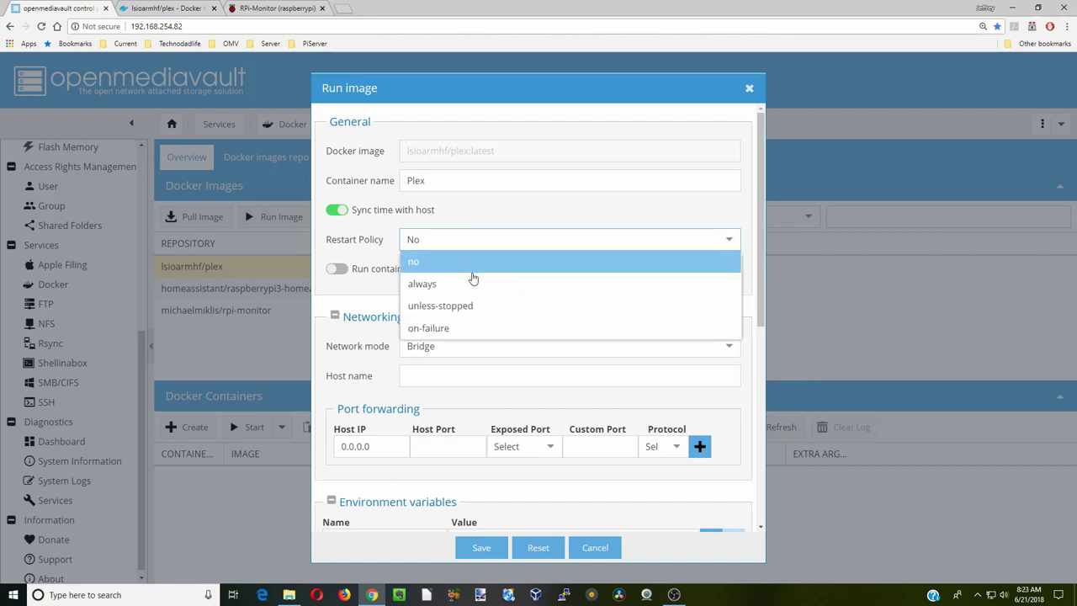
left_click(474, 281)
left_click(478, 340)
left_click(526, 388)
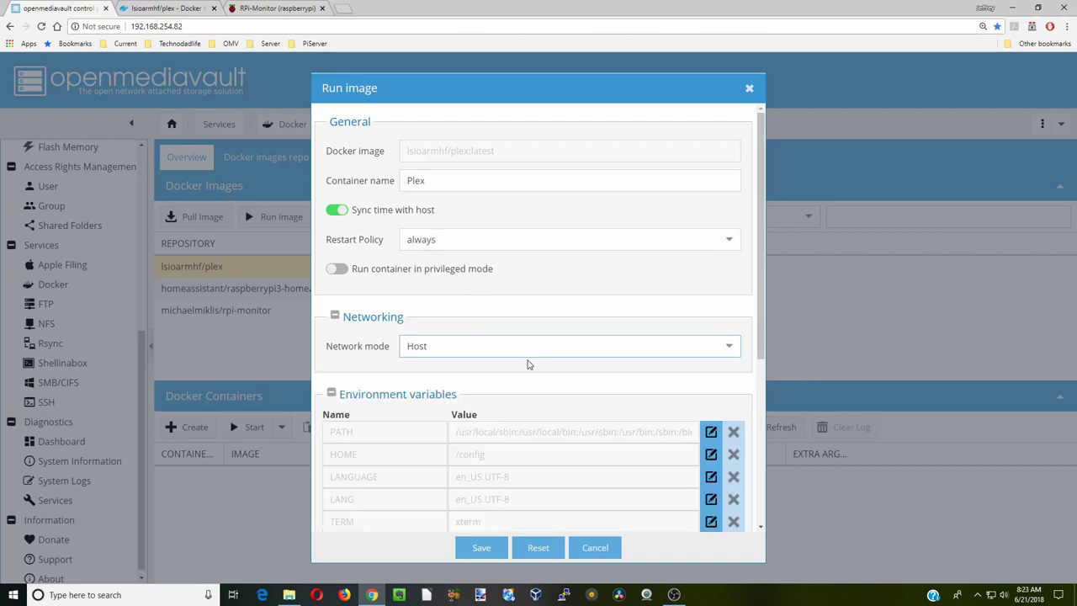
scroll(397, 264, "down", 3)
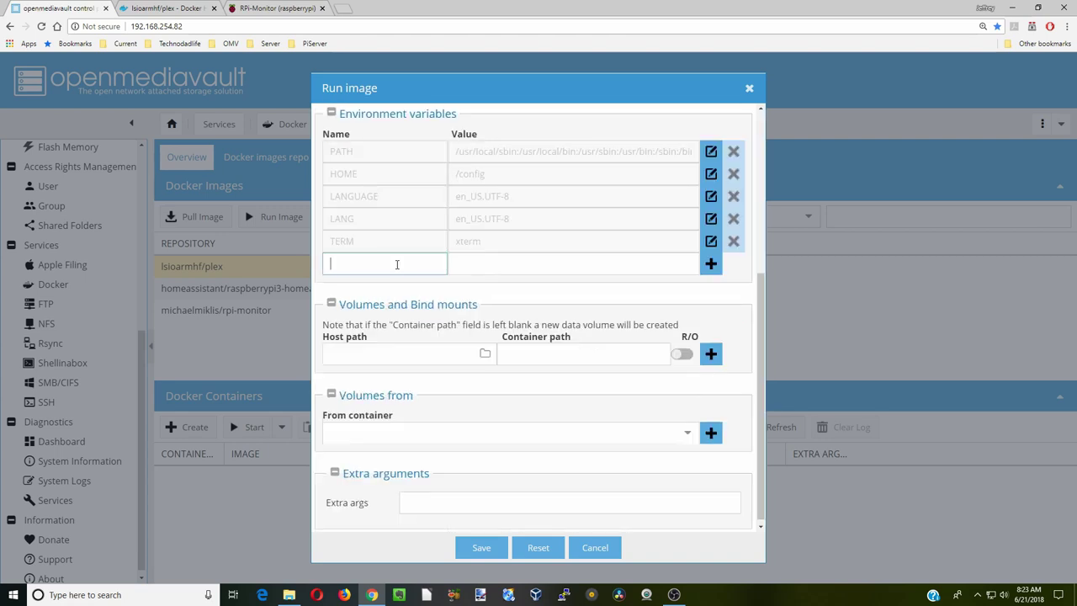
- Add environment variables PUID=1000 and PGID=100
left_click(397, 264)
type("PUID")
left_click(515, 269)
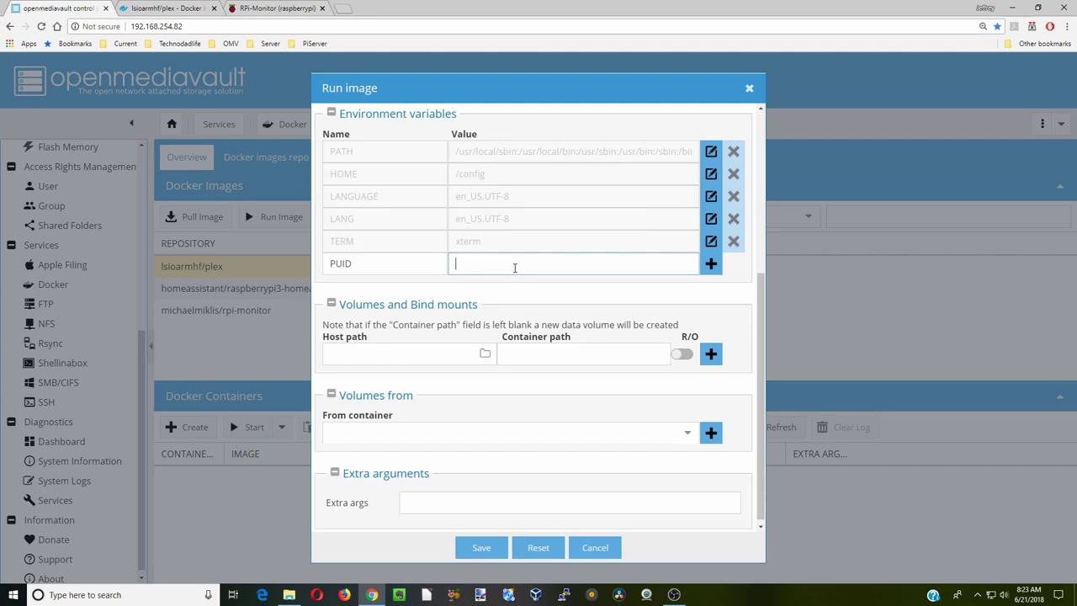
type("1000")
key("Return")
left_click(363, 286)
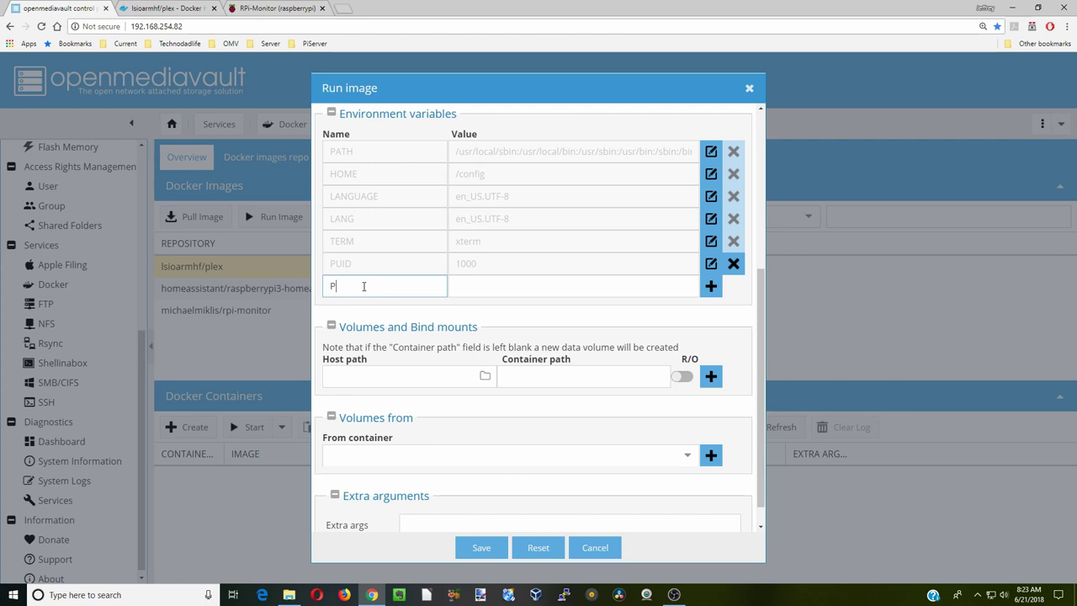
type("PGID")
left_click(478, 289)
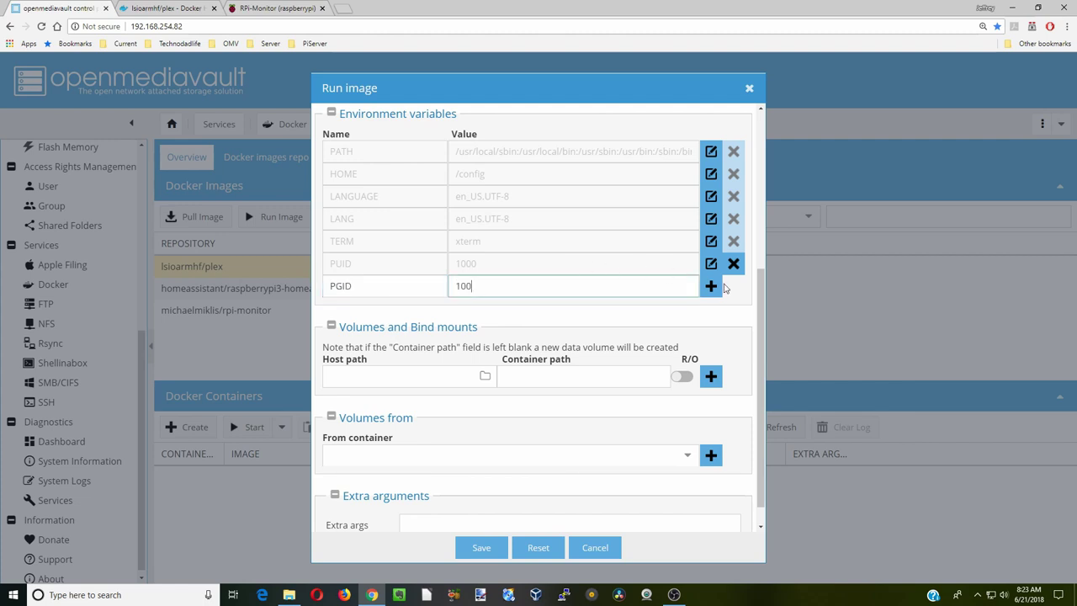
type("100")
left_click(717, 287)
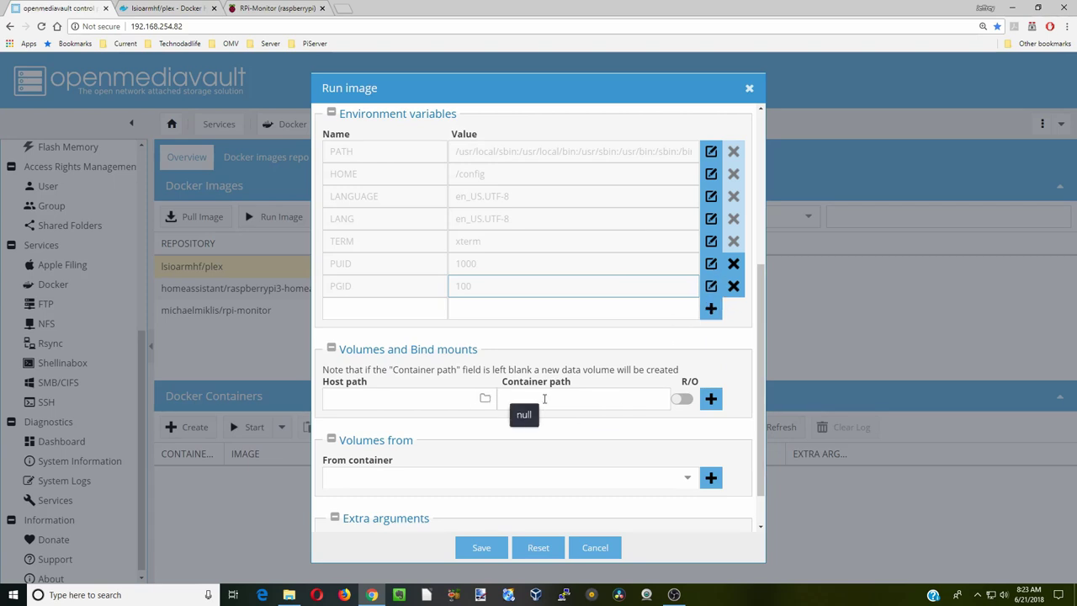
- Bind /config to the host folder /sharedfolders/AppData/Plex
left_click(545, 397)
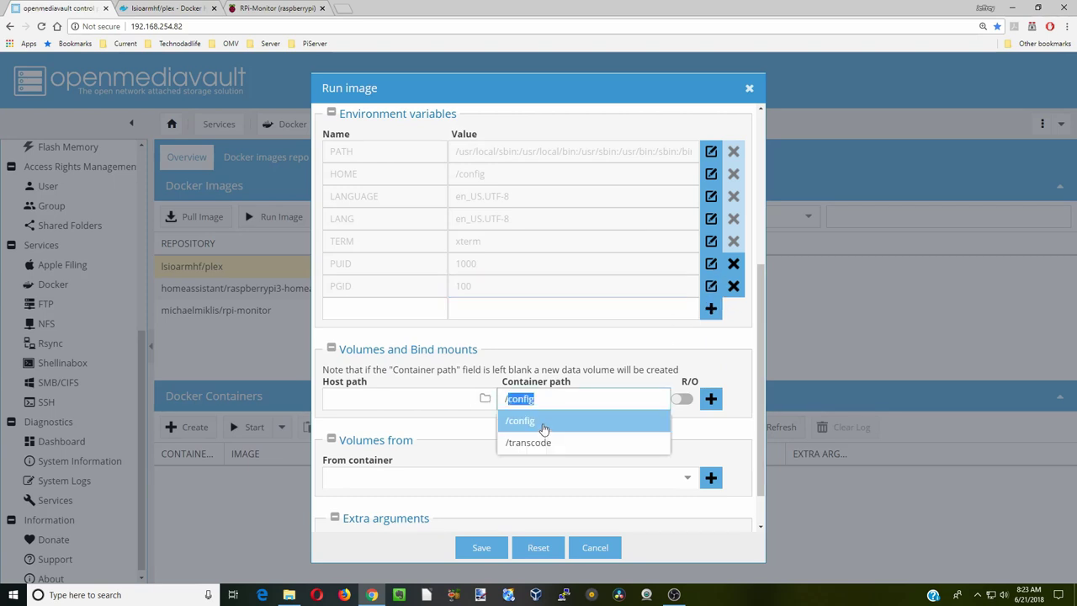
left_click(545, 419)
left_click(484, 397)
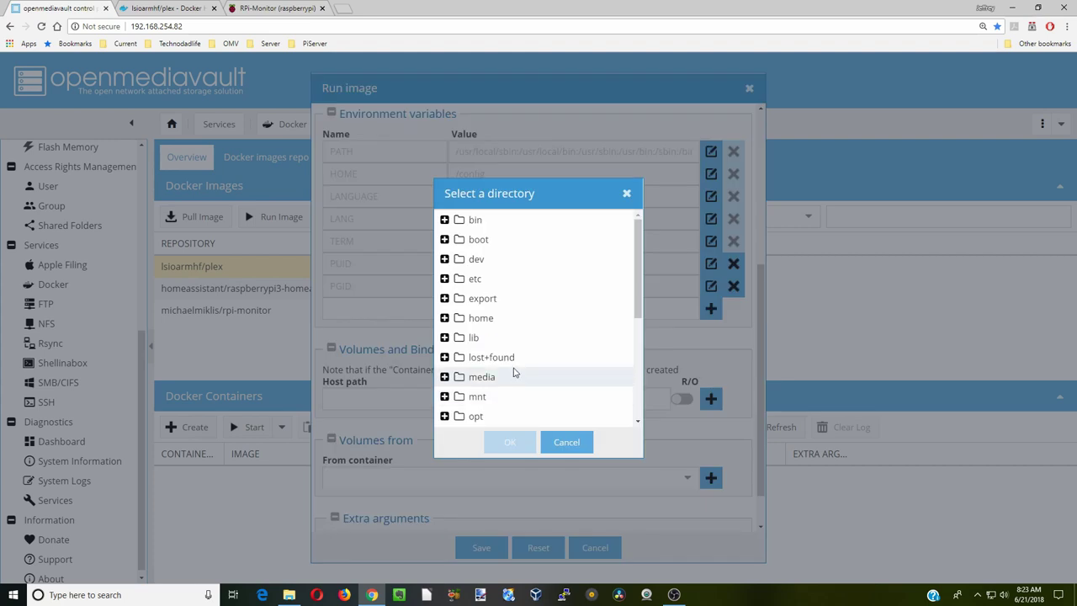
scroll(515, 373, "down", 3)
double_click(516, 320)
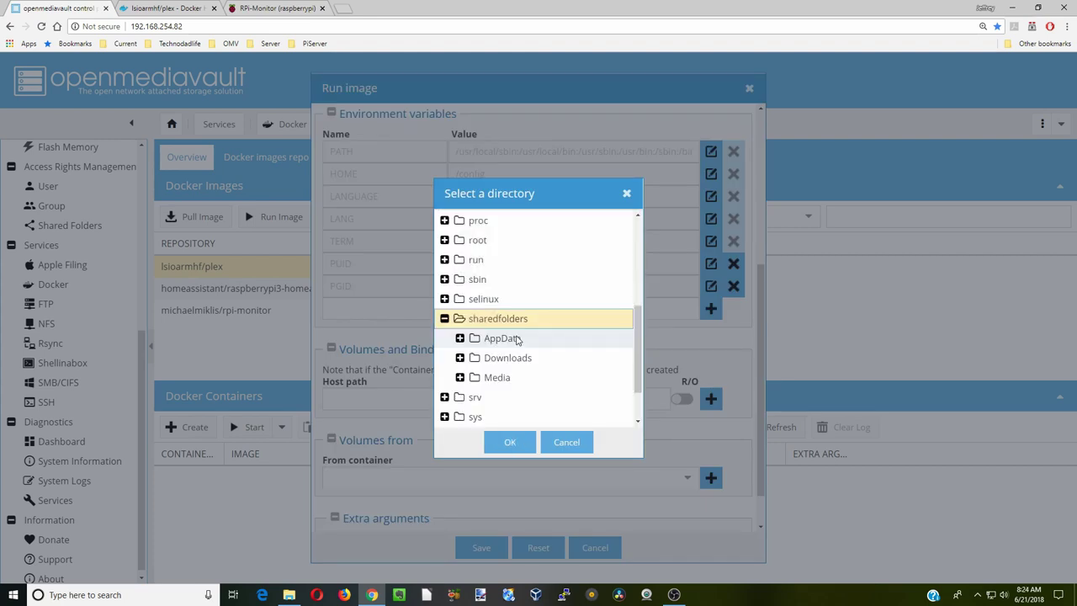
double_click(517, 338)
left_click(519, 359)
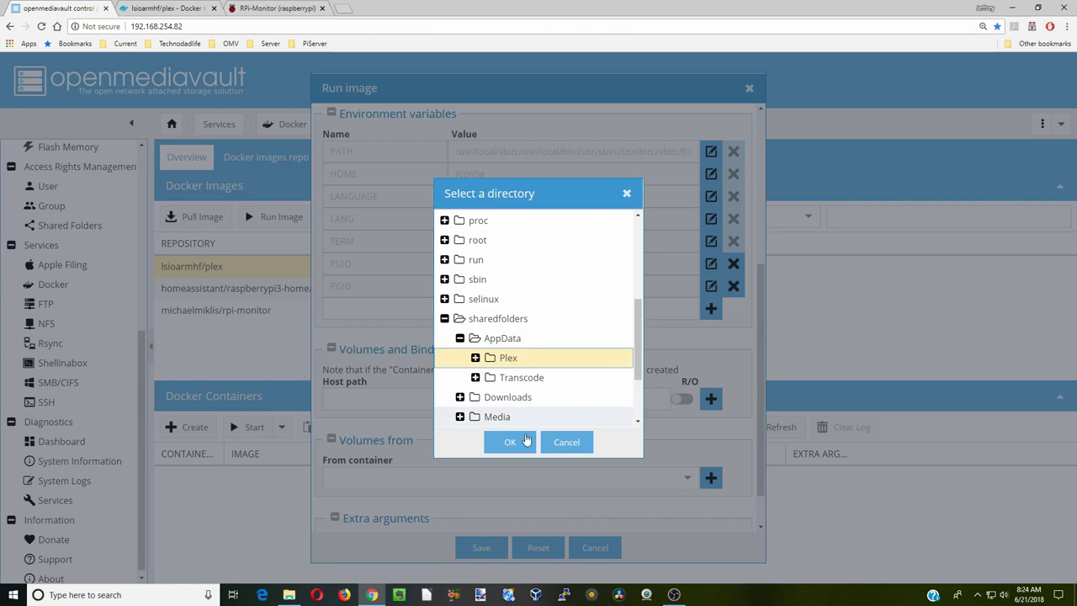
left_click(509, 442)
left_click(711, 401)
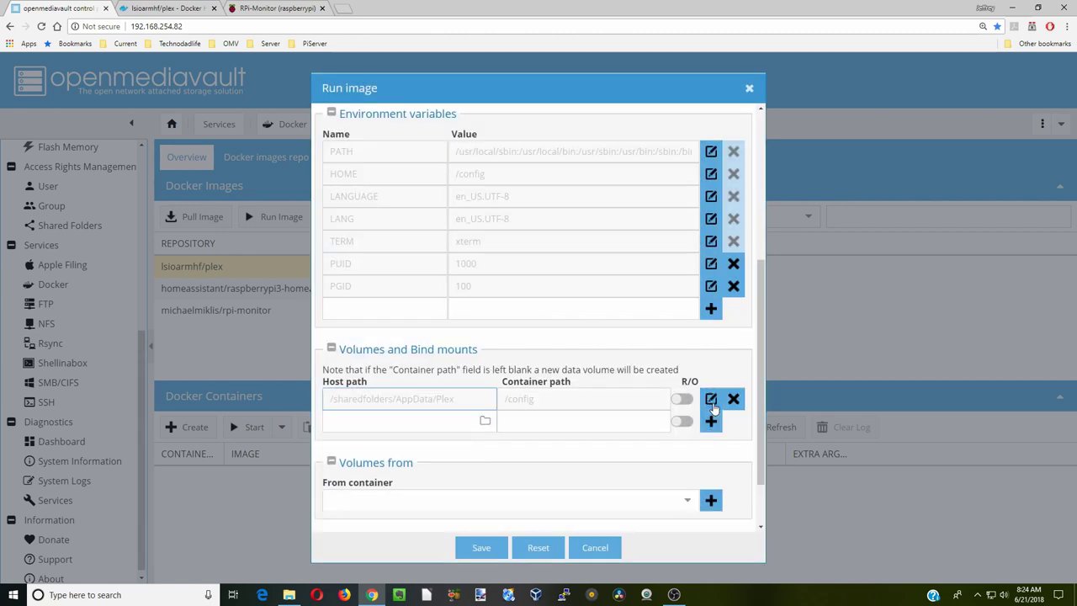
- Bind /transcode to the host folder /sharedfolders/AppData/Transcode
left_click(592, 422)
type("/config")
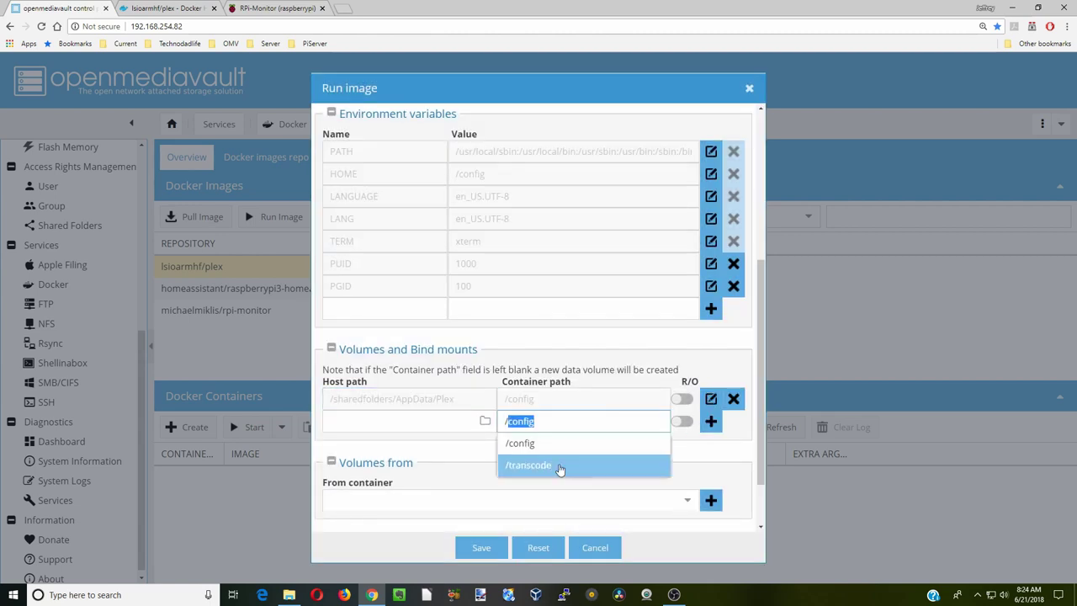
left_click(560, 468)
left_click(485, 421)
scroll(503, 389, "down", 4)
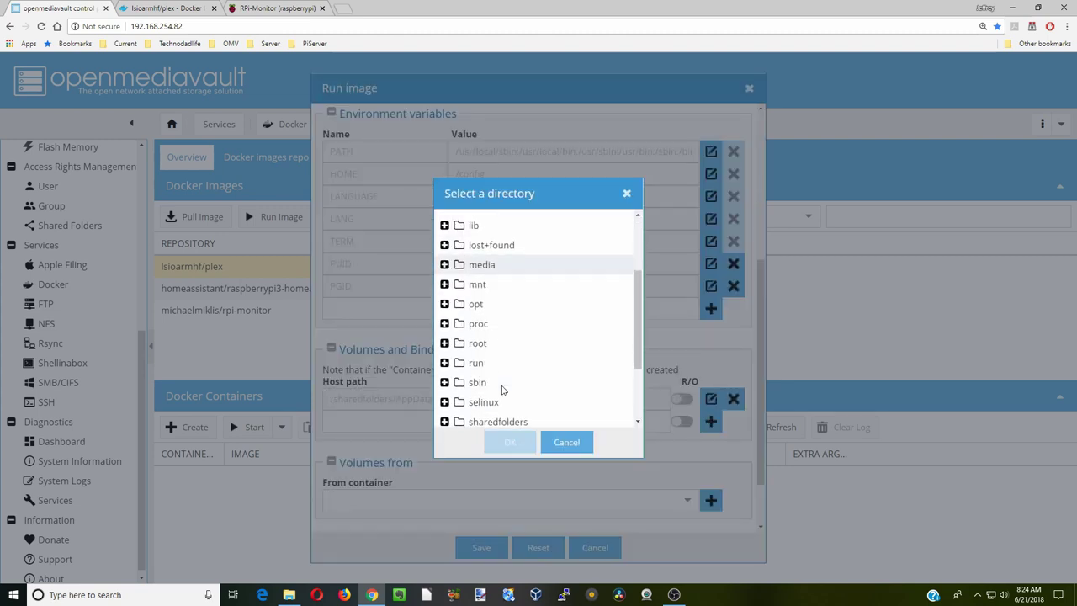
left_click(503, 368)
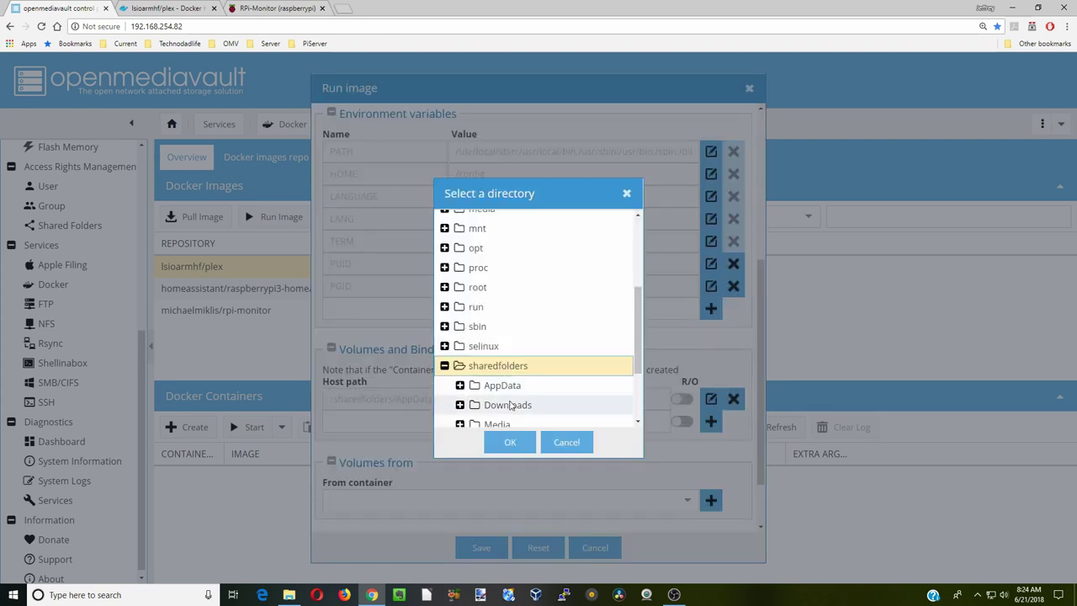
left_click(510, 386)
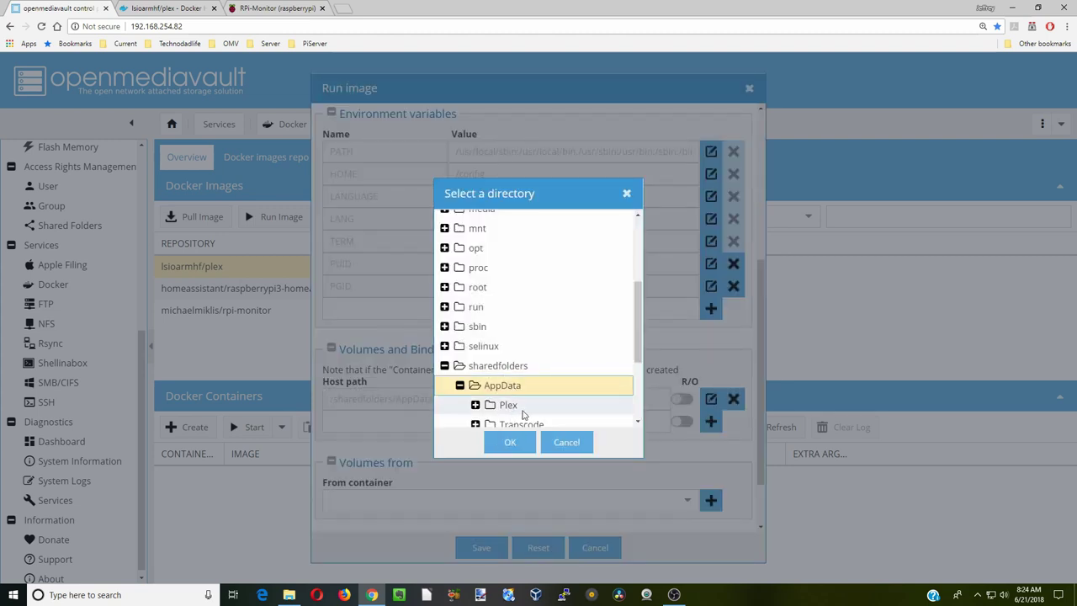
left_click(522, 421)
left_click(510, 442)
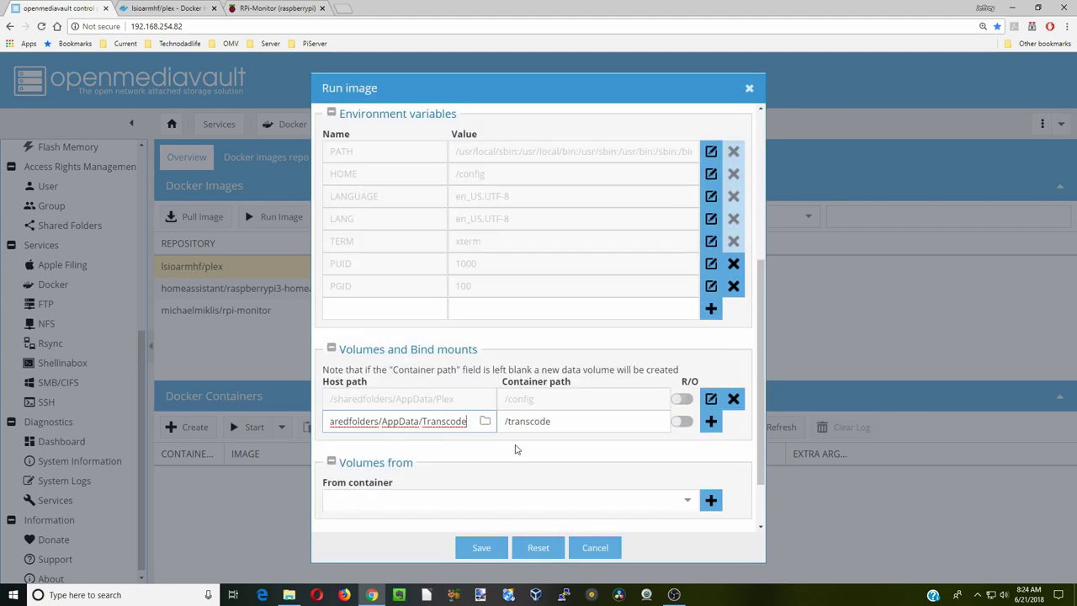
left_click(710, 421)
- Bind /movies to the host folder /sharedfolders/Media/Movies
left_click(541, 443)
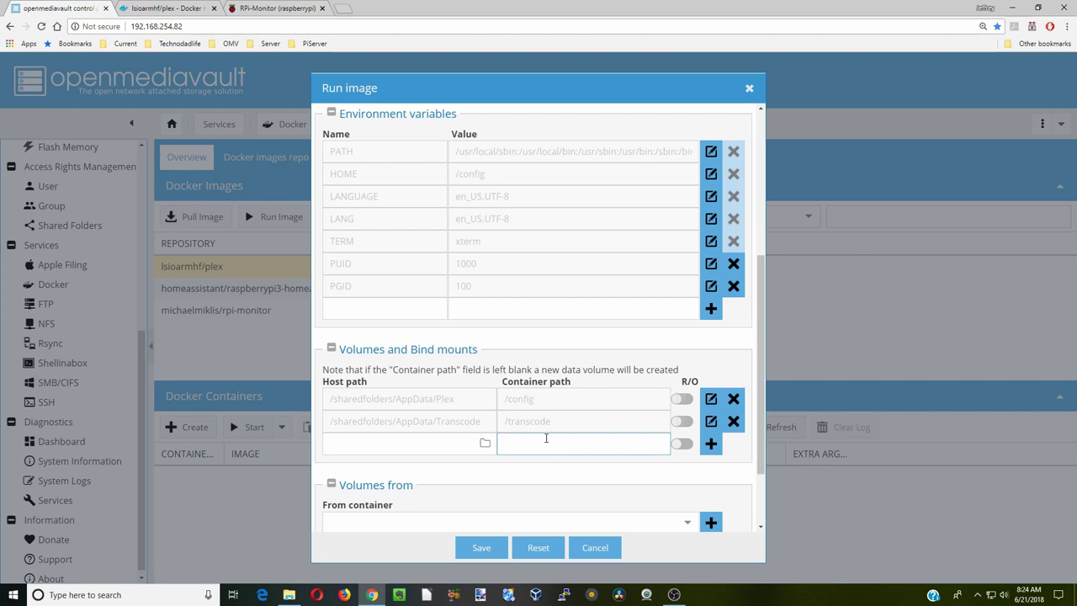
type("/movies")
left_click(485, 442)
scroll(528, 337, "down", 3)
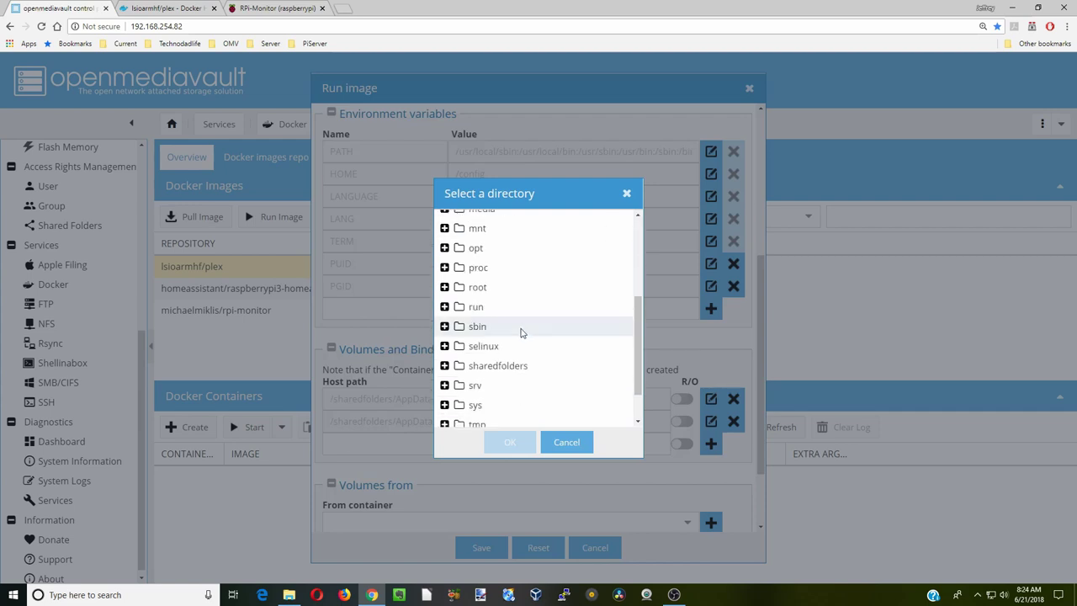
double_click(514, 363)
scroll(513, 363, "down", 1)
double_click(505, 318)
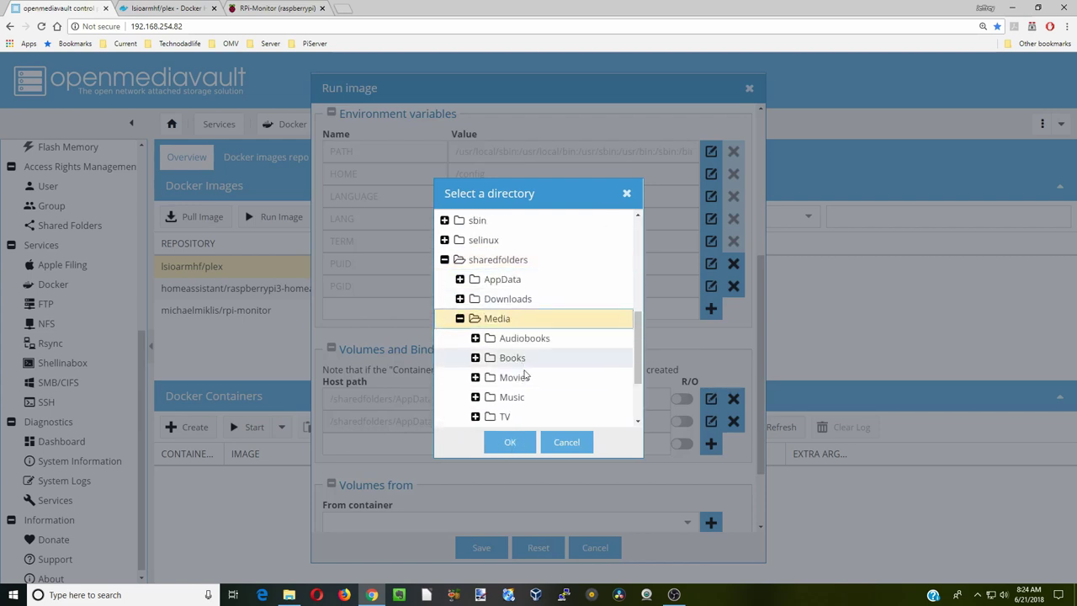
left_click(515, 377)
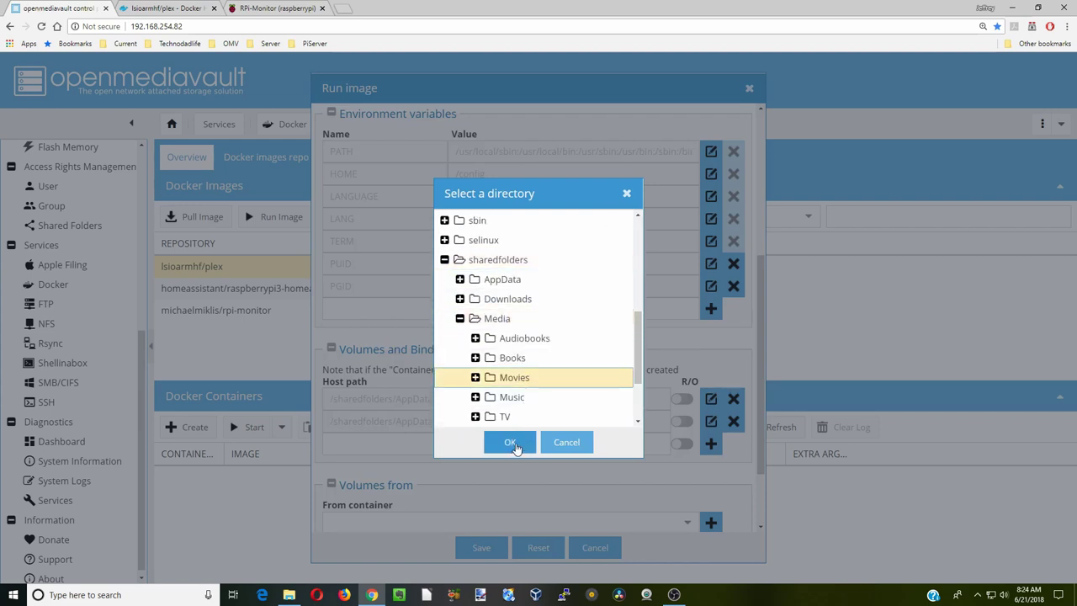
left_click(515, 443)
left_click(711, 446)
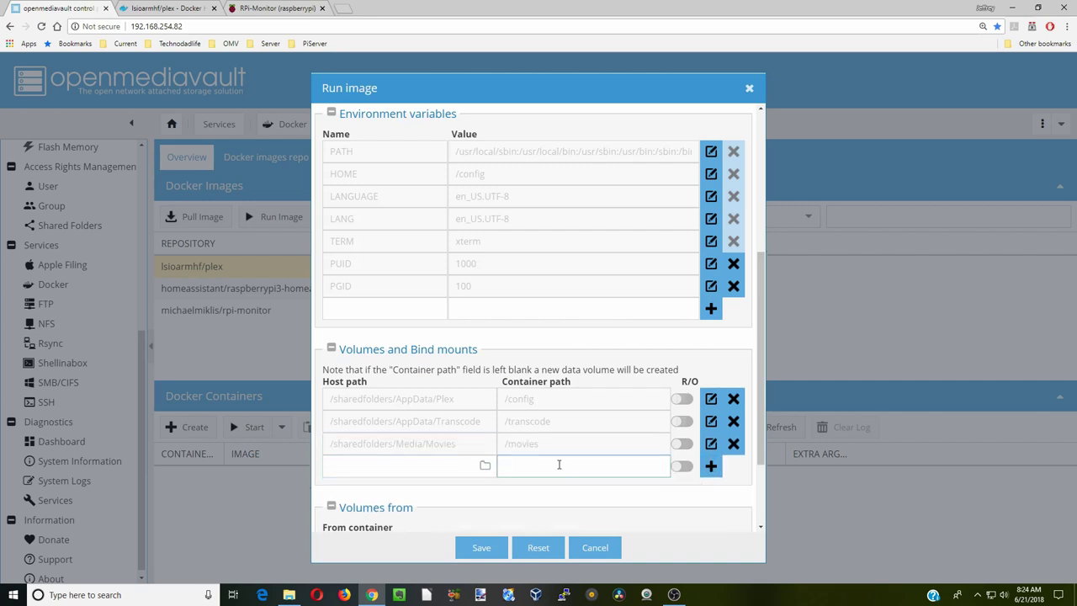
- Bind /tv to /sharedfolders/Media/TV and start a new /photos container path
type("/tv")
left_click(485, 465)
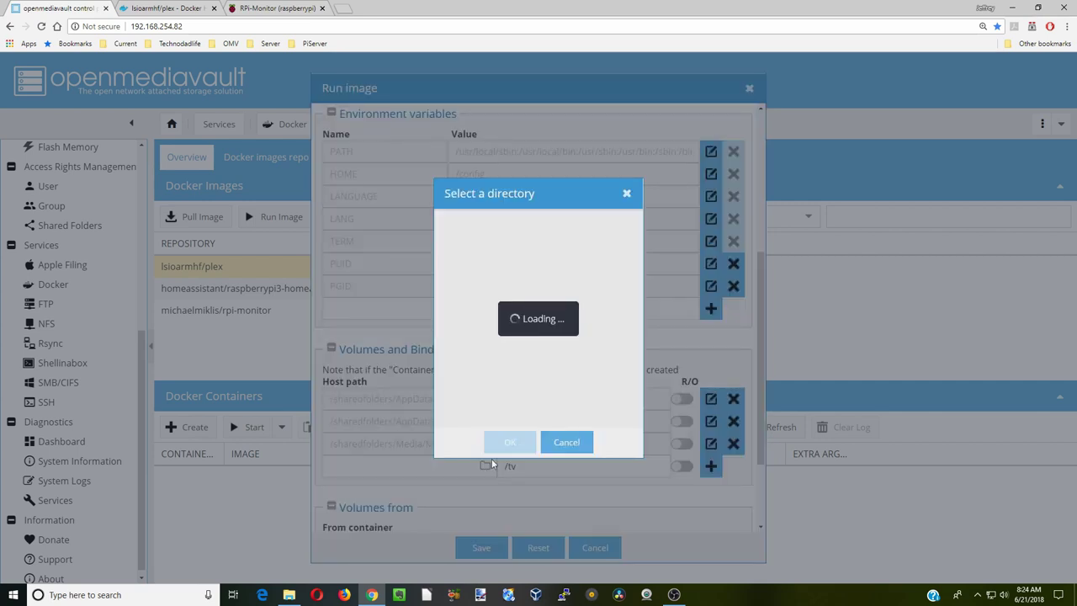
scroll(517, 403, "down", 5)
double_click(498, 259)
double_click(496, 318)
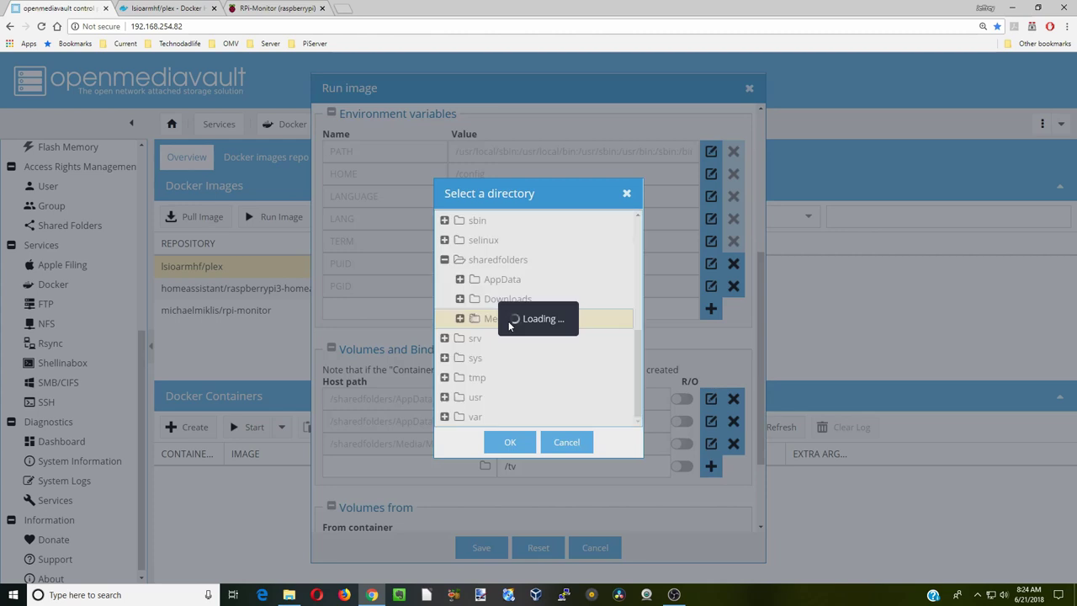
left_click(509, 418)
left_click(511, 444)
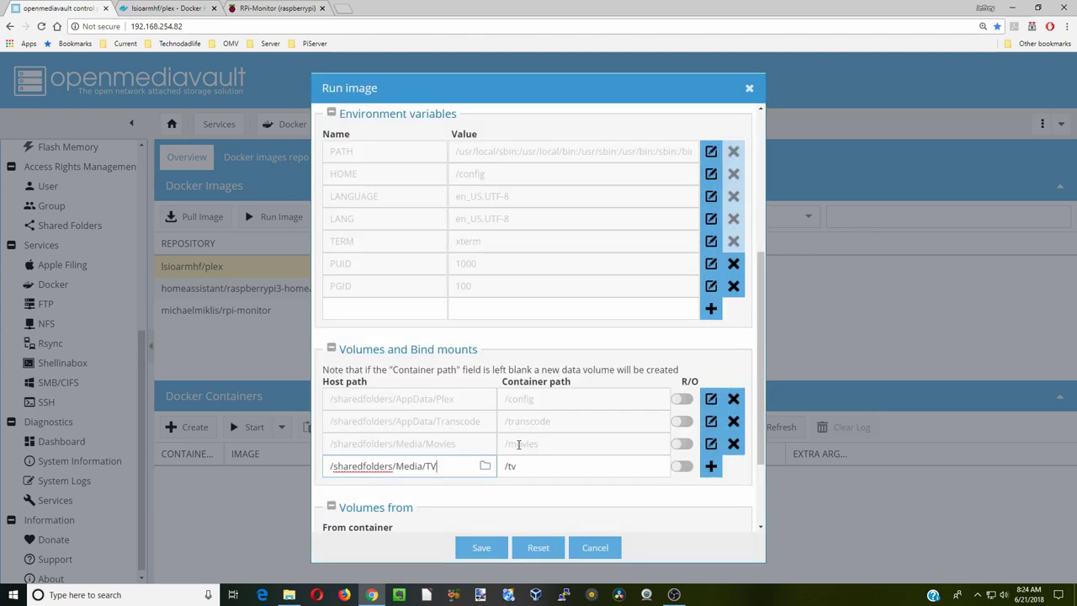
left_click(711, 466)
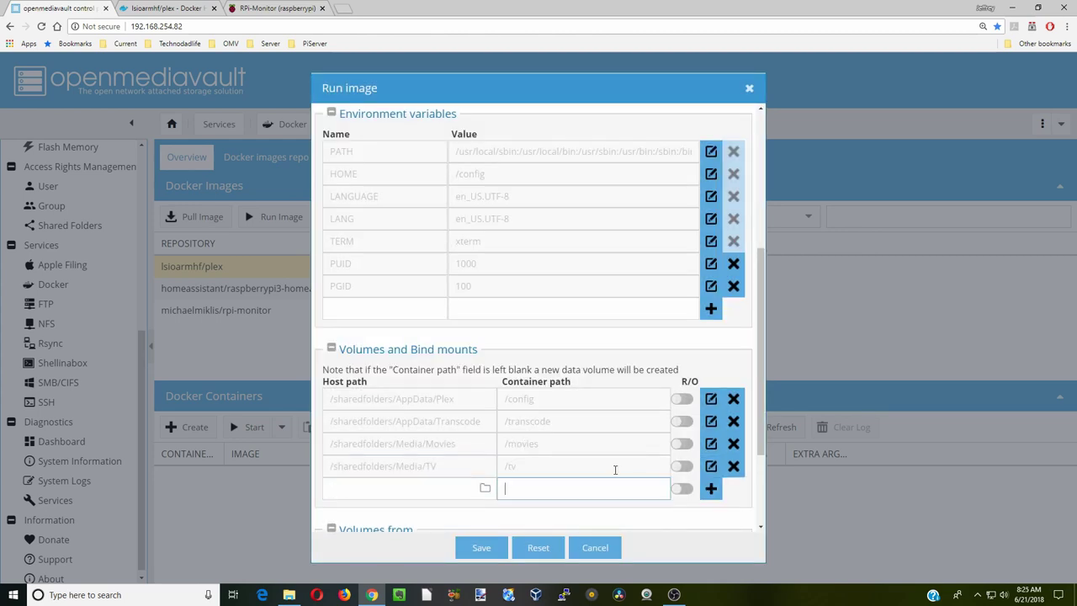
type("/photos")
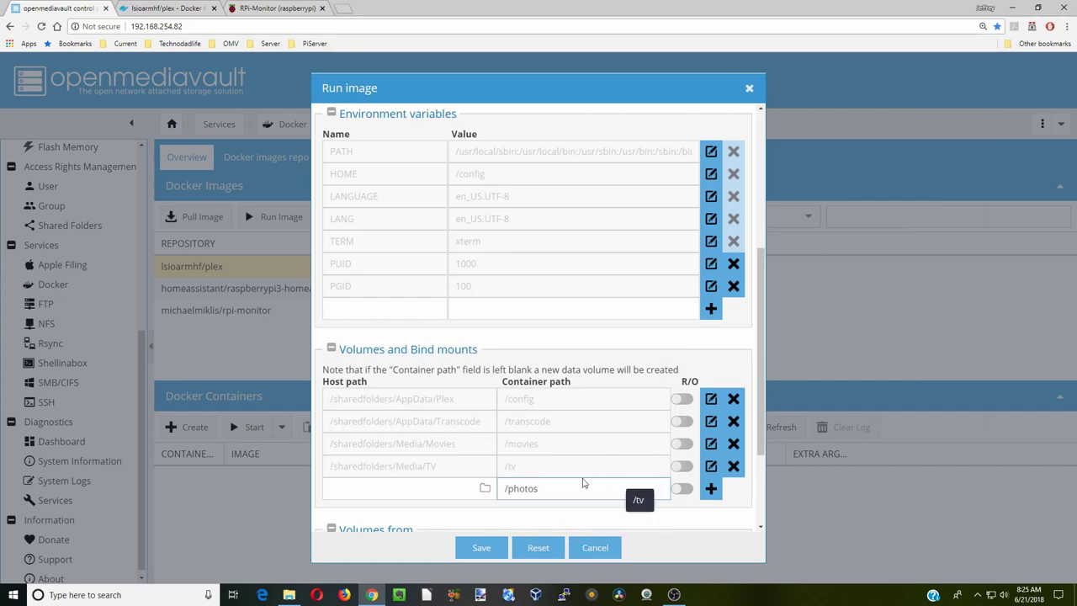
left_click(289, 595)
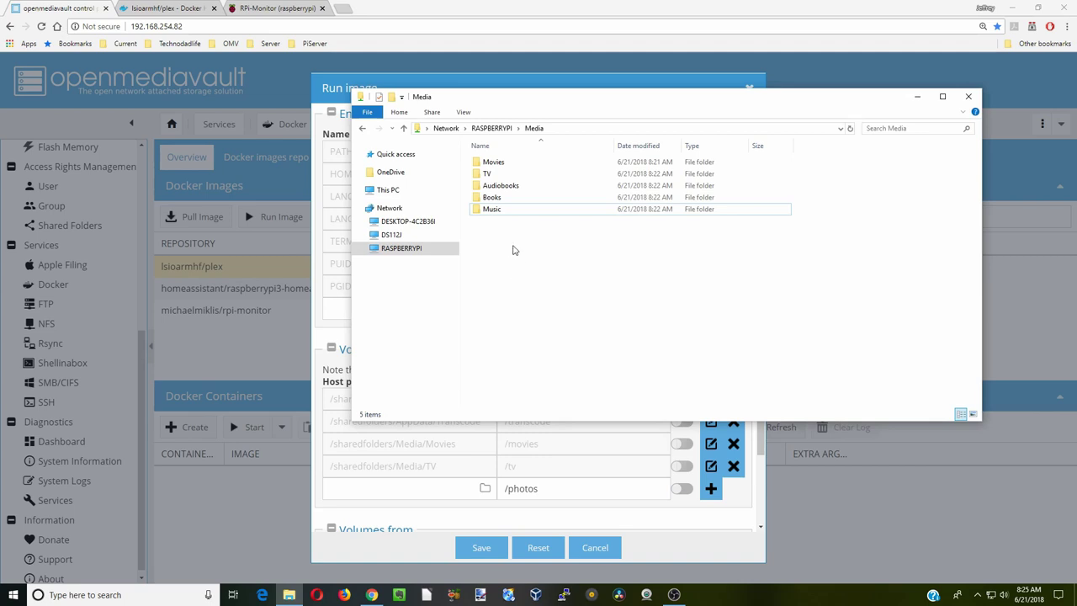
- Create a Photos folder in RASPBERRYPI\Media and close the Explorer window
right_click(513, 250)
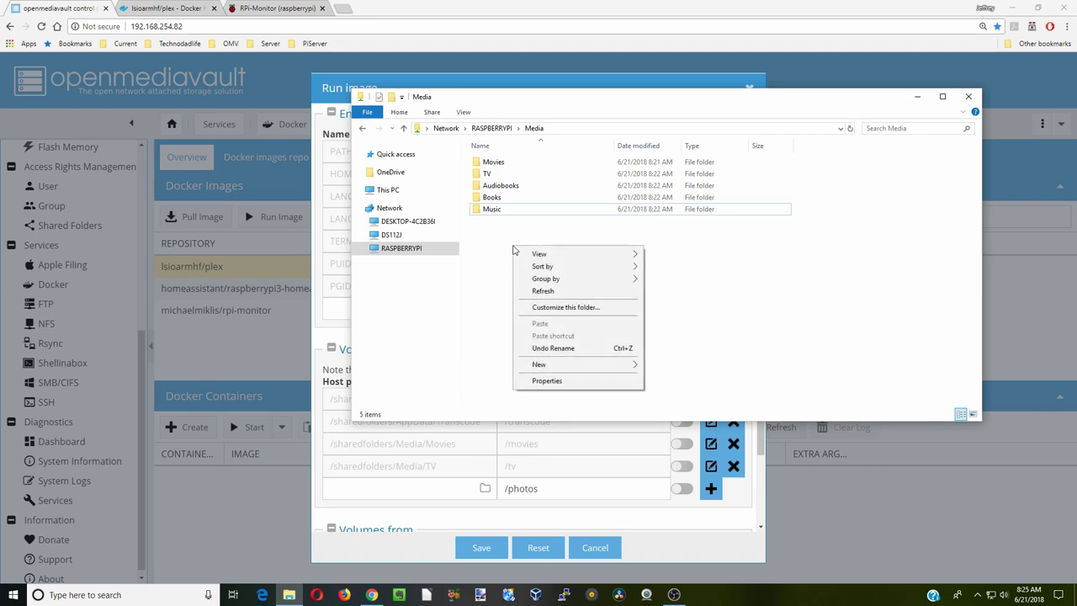
mouse_move(594, 364)
left_click(665, 365)
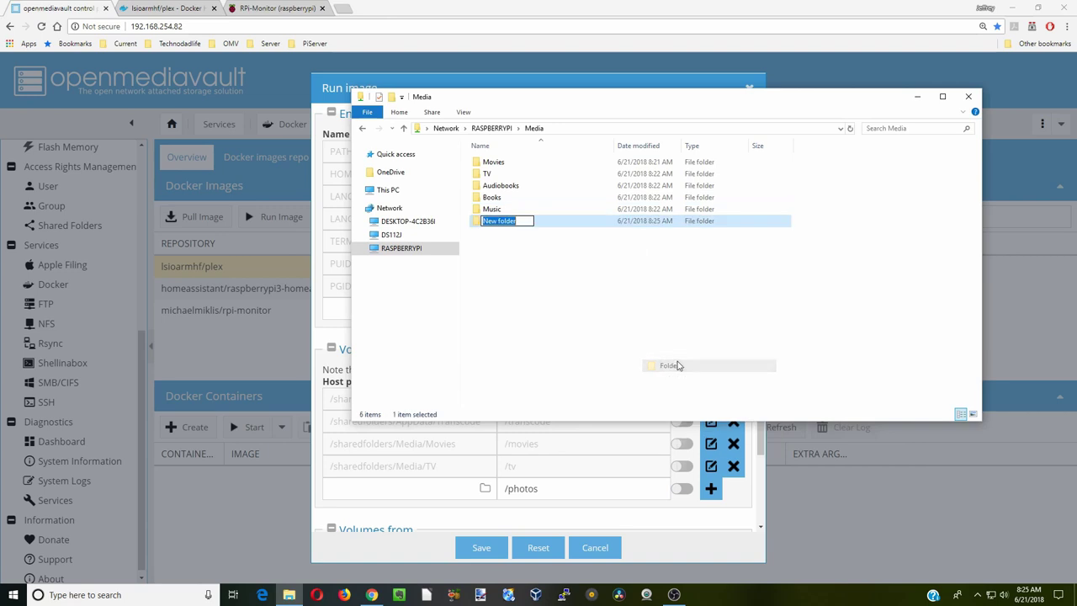
type("Photos")
key("Return")
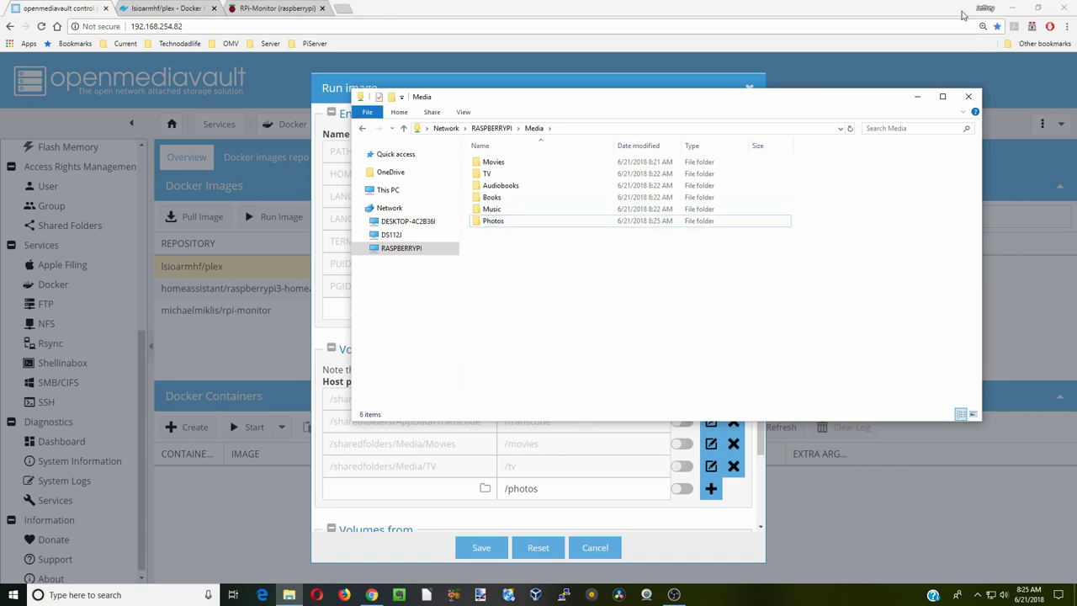
key("alt+F4")
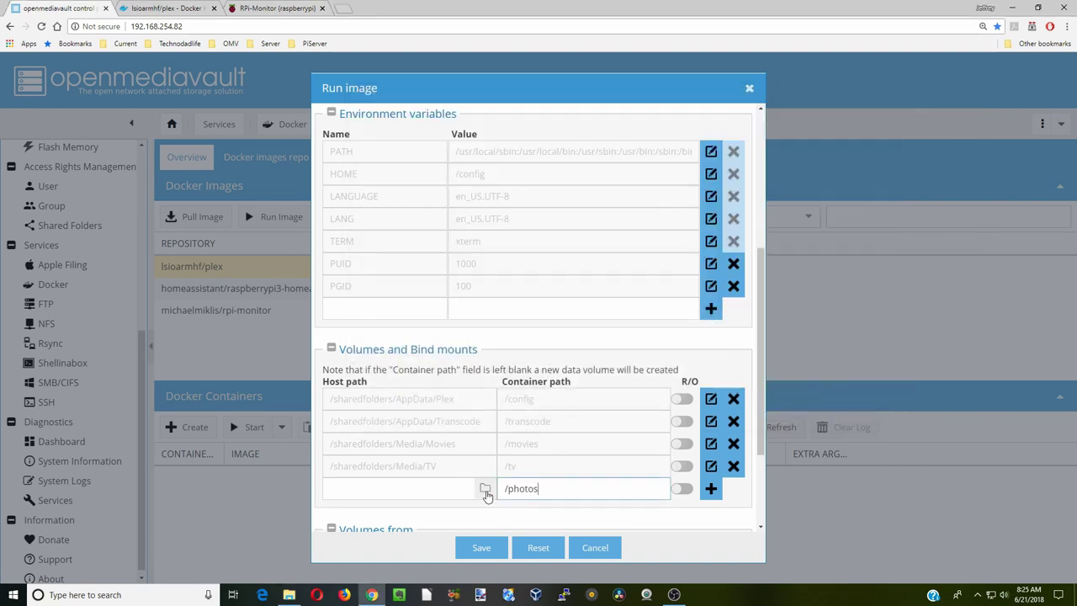
left_click(484, 489)
- Bind /photos to the host folder /sharedfolders/Media/Photos
scroll(495, 365, "down", 3)
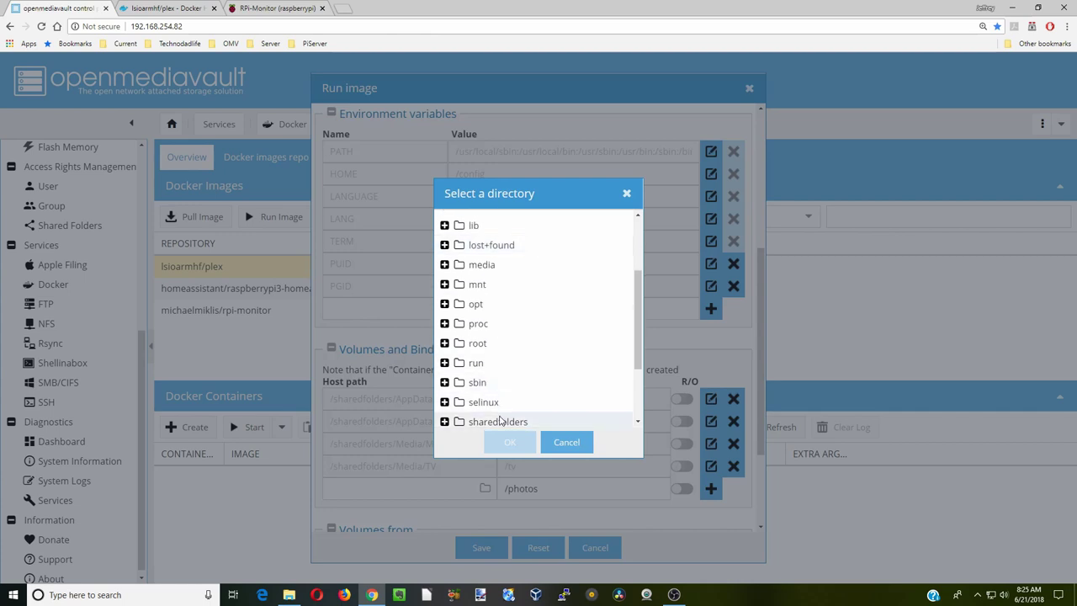
left_click(504, 415)
left_click(496, 318)
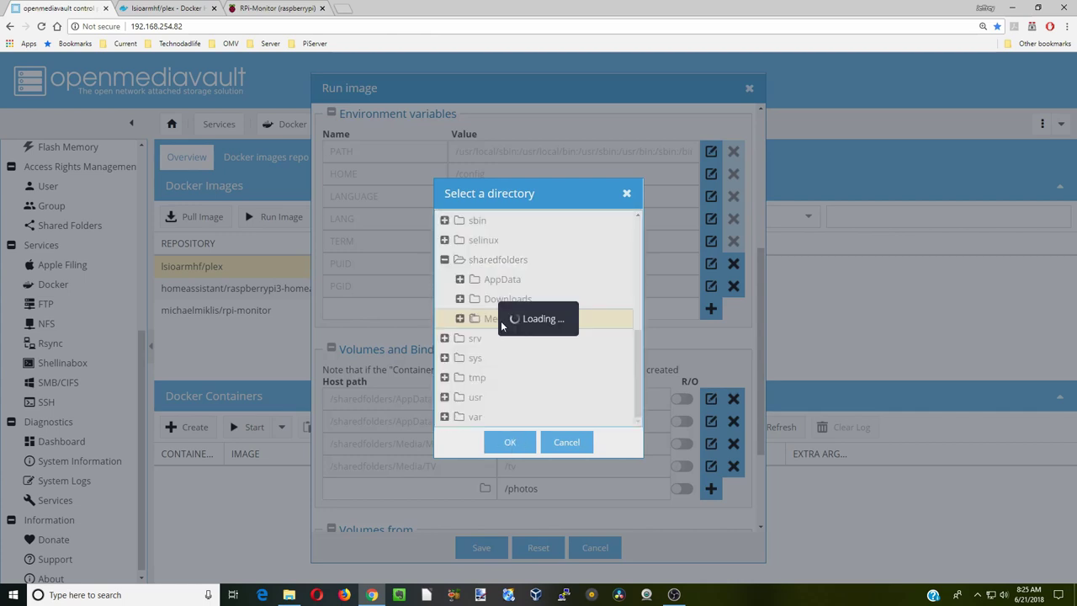
left_click(513, 415)
left_click(511, 443)
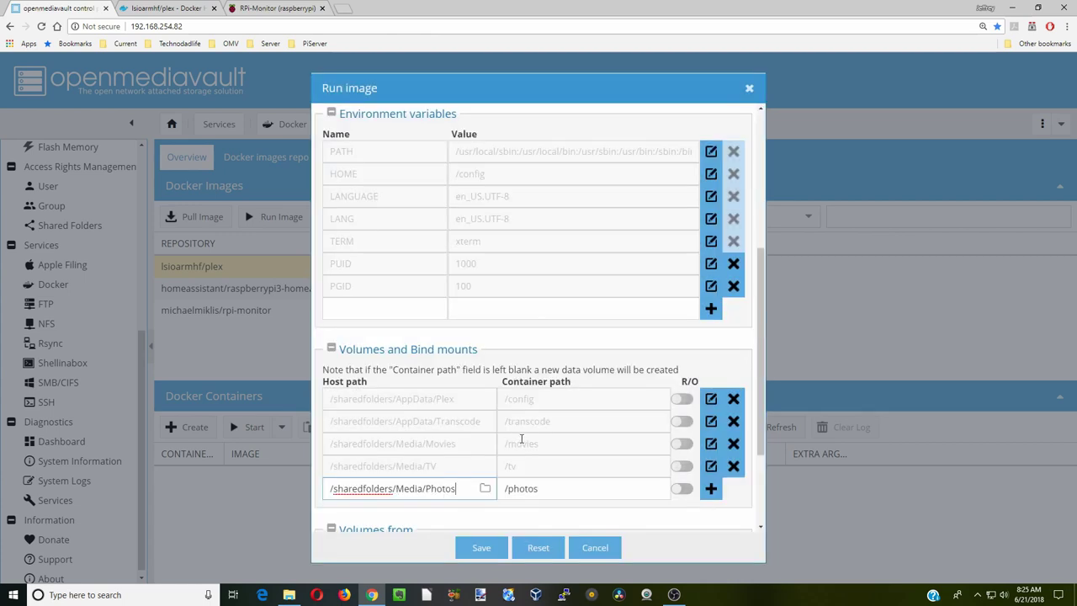
left_click(711, 489)
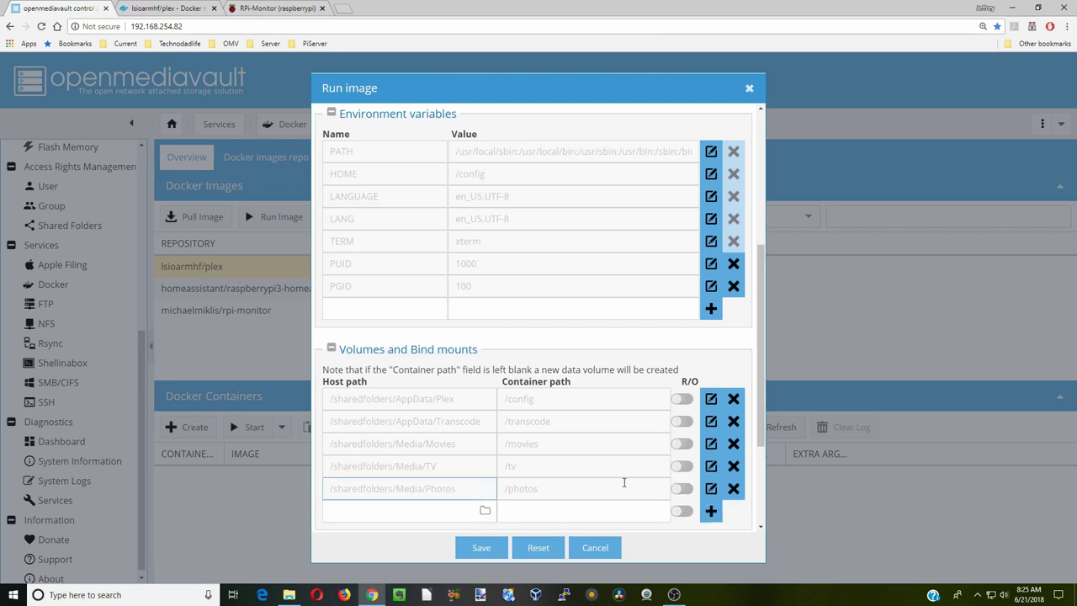
- Bind /music to /sharedfolders/Media/Music and save to create the Plex container
left_click(540, 512)
type("/music")
left_click(485, 510)
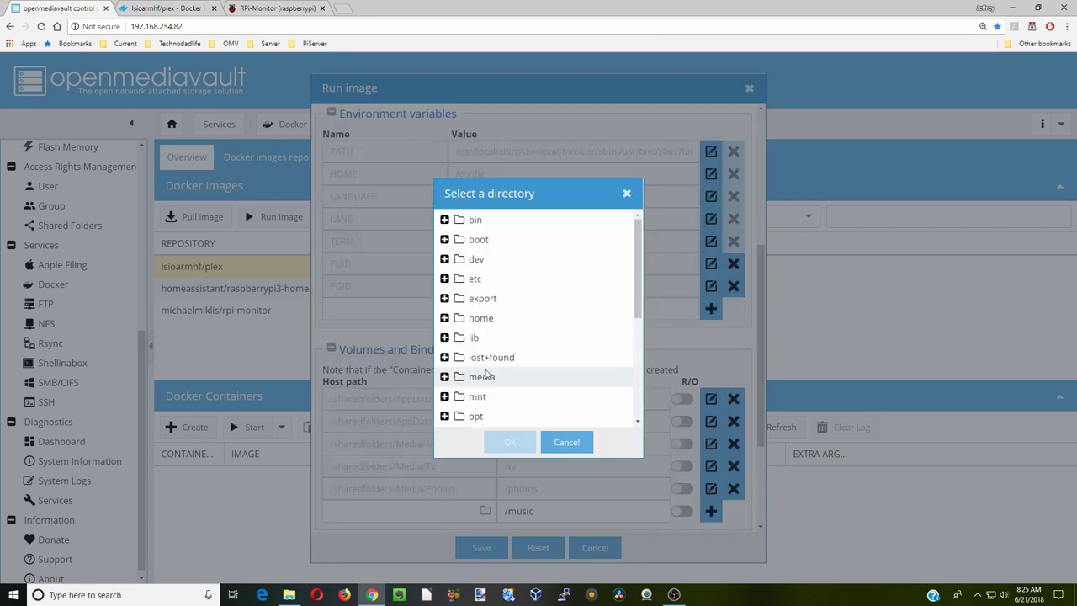
scroll(505, 353, "down", 3)
left_click(503, 366)
double_click(503, 367)
scroll(500, 345, "down", 3)
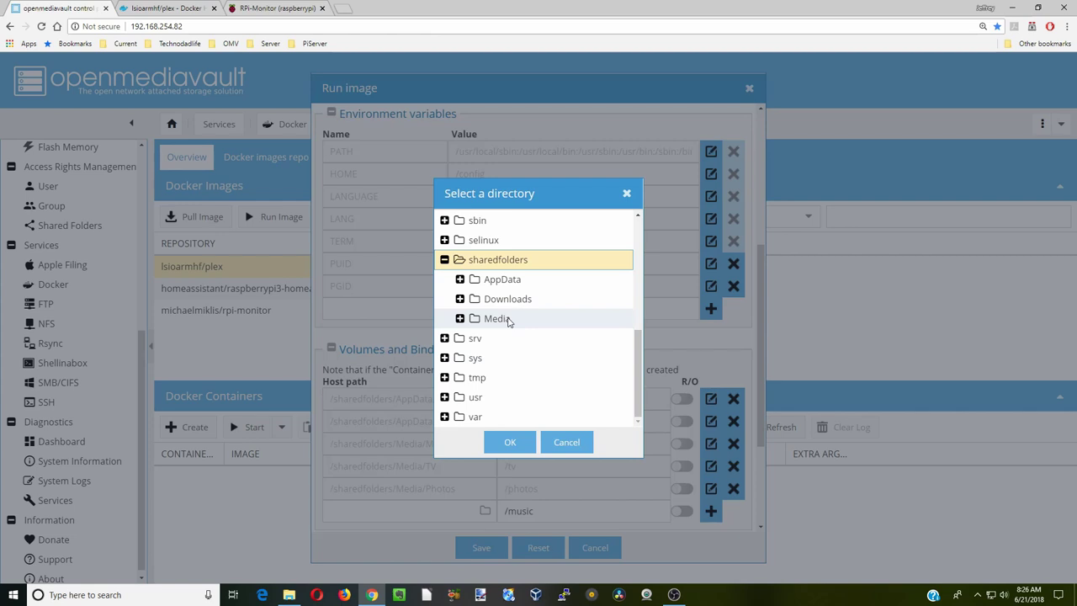
double_click(496, 317)
left_click(521, 396)
left_click(508, 441)
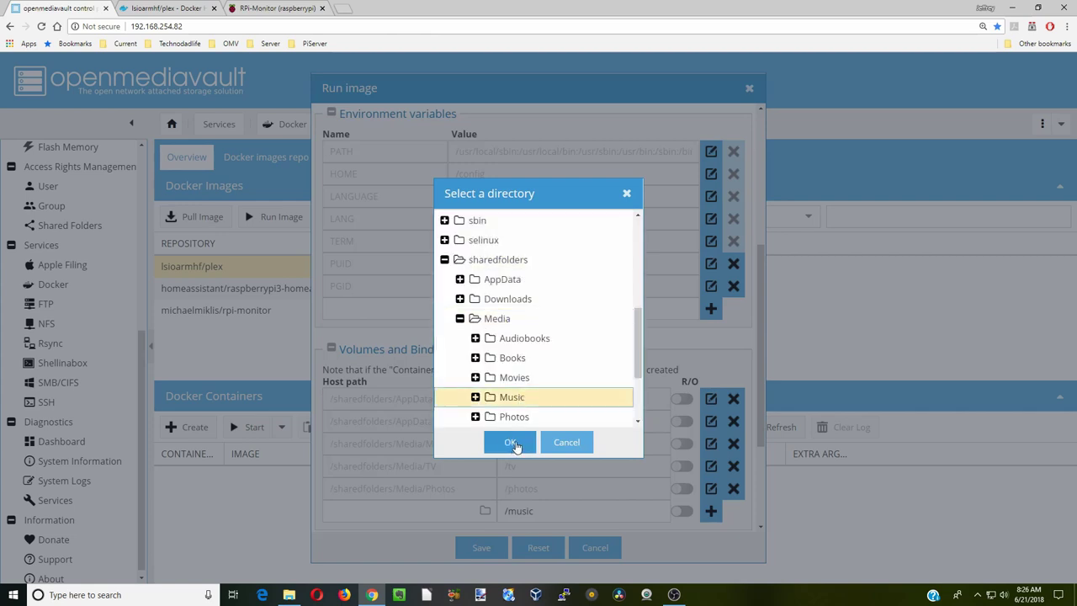
left_click(711, 511)
scroll(698, 379, "down", 3)
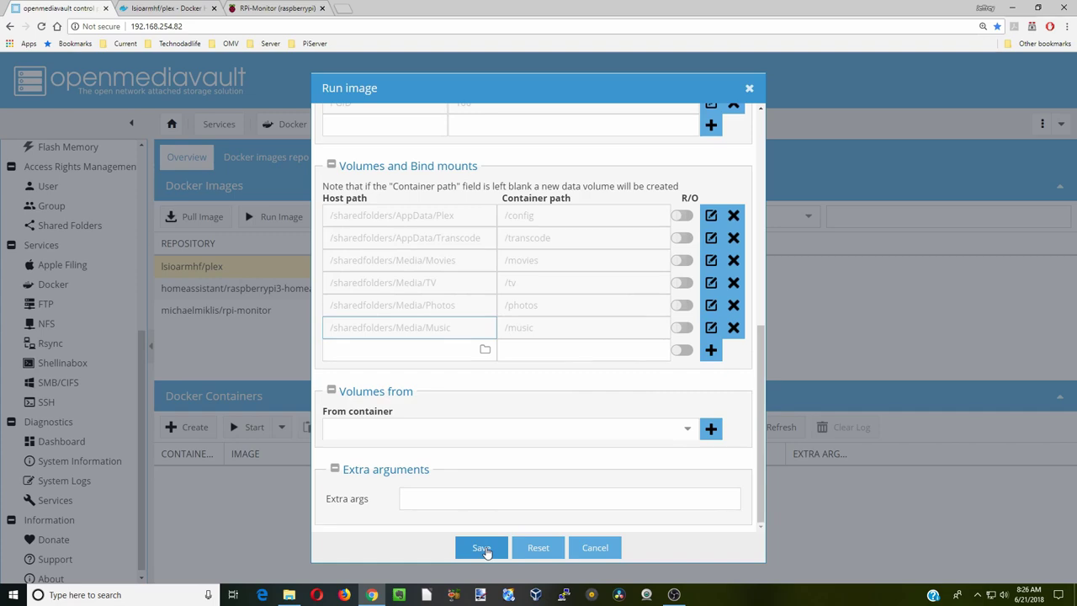
left_click(482, 547)
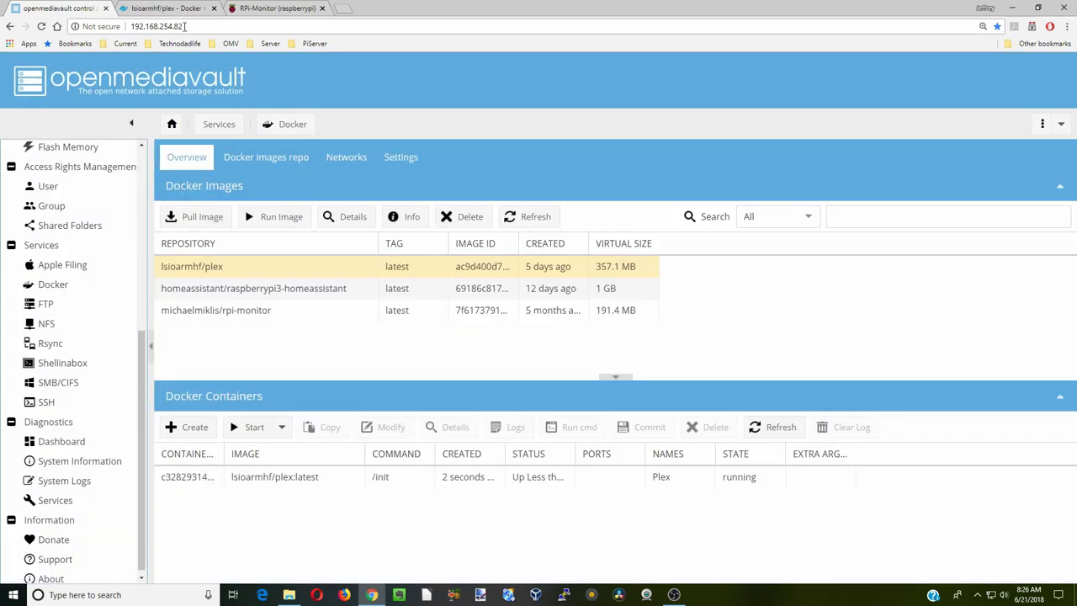
- Select the openmediavault address, then the RPi-Monitor tab's address, and open editing options on each
left_click(183, 26)
right_click(156, 28)
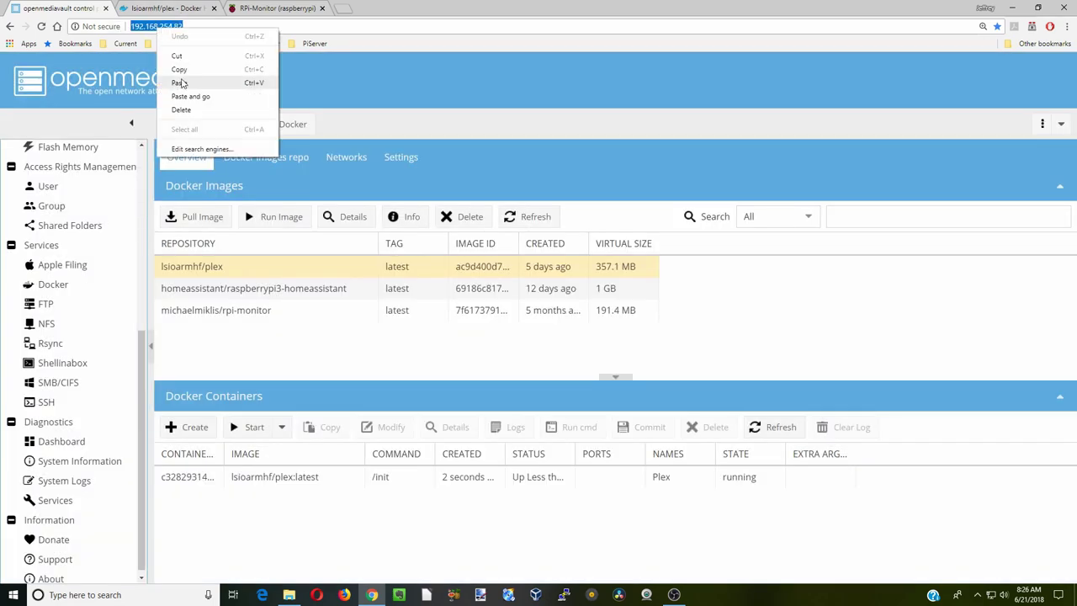
left_click(262, 10)
left_click_drag(217, 28, 78, 26)
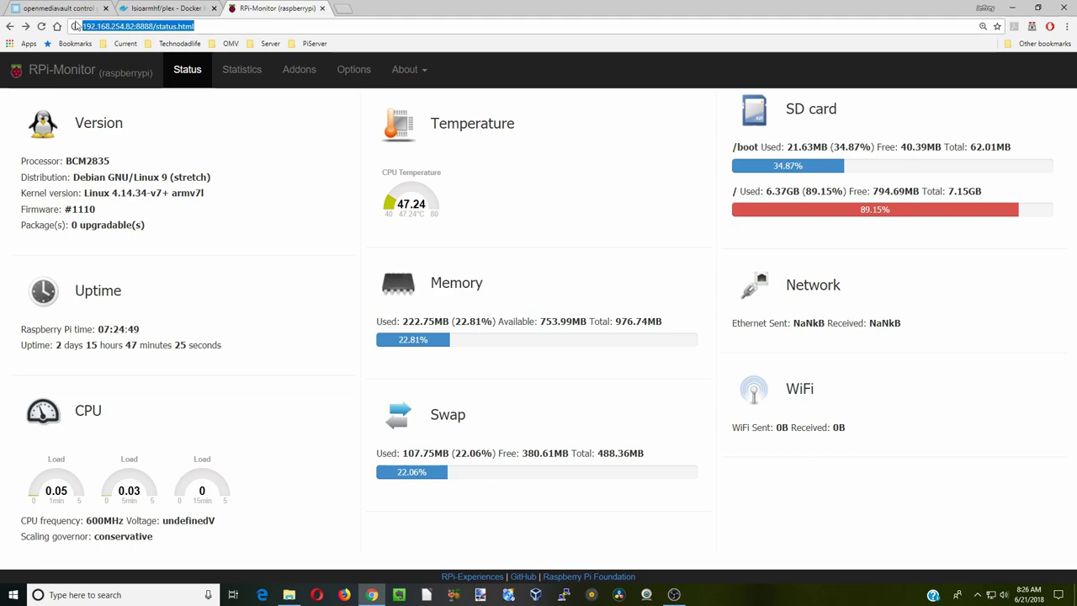
right_click(124, 26)
- Confirm on the lsioarmhf/plex Docker Hub page that the Plex web UI is at <your-ip>:32400/web
left_click(144, 62)
left_click(168, 9)
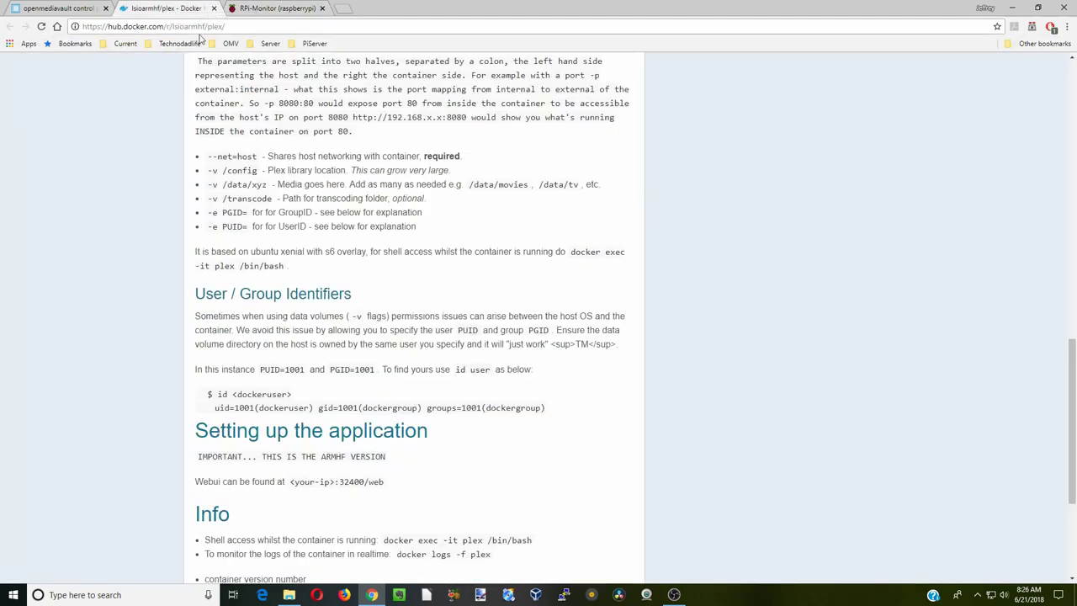
scroll(384, 209, "down", 3)
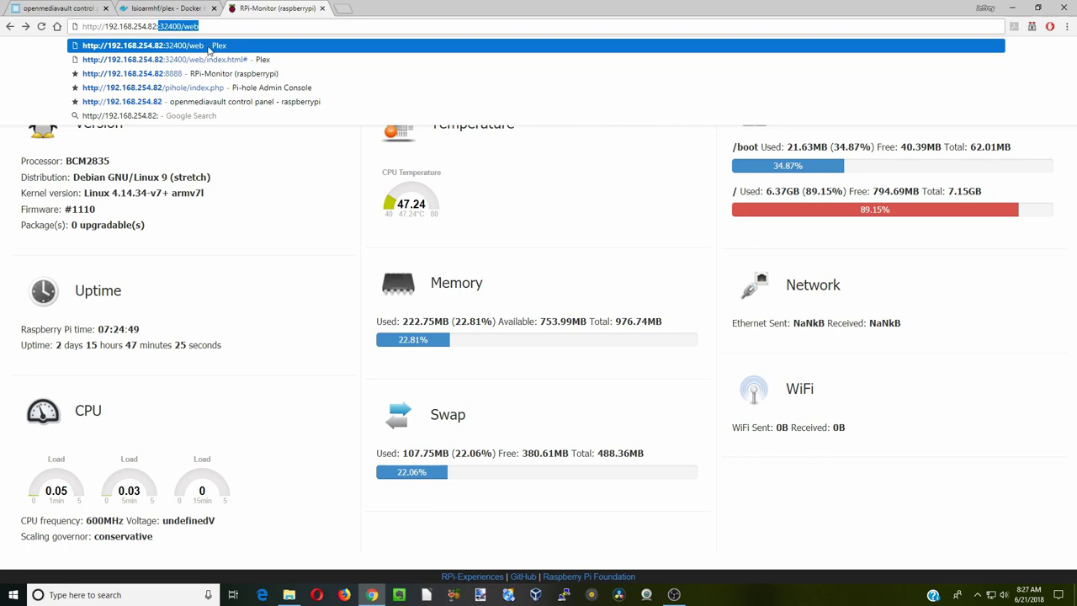
- Open Plex Web at 192.168.254.82:32400/web and get past the intro, Plex Pass offer and server naming
left_click(208, 49)
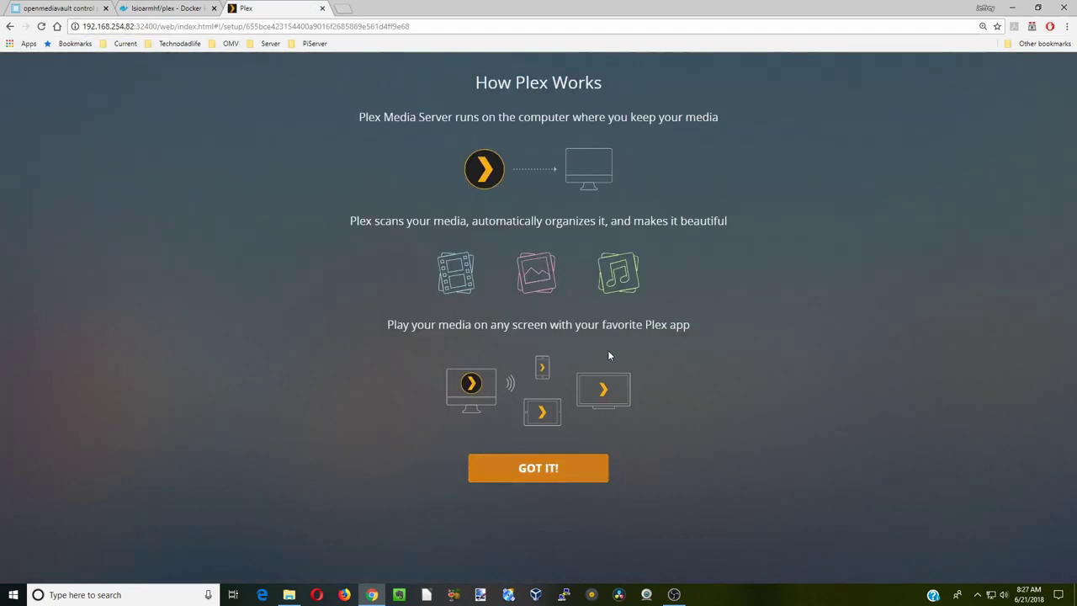
left_click(545, 468)
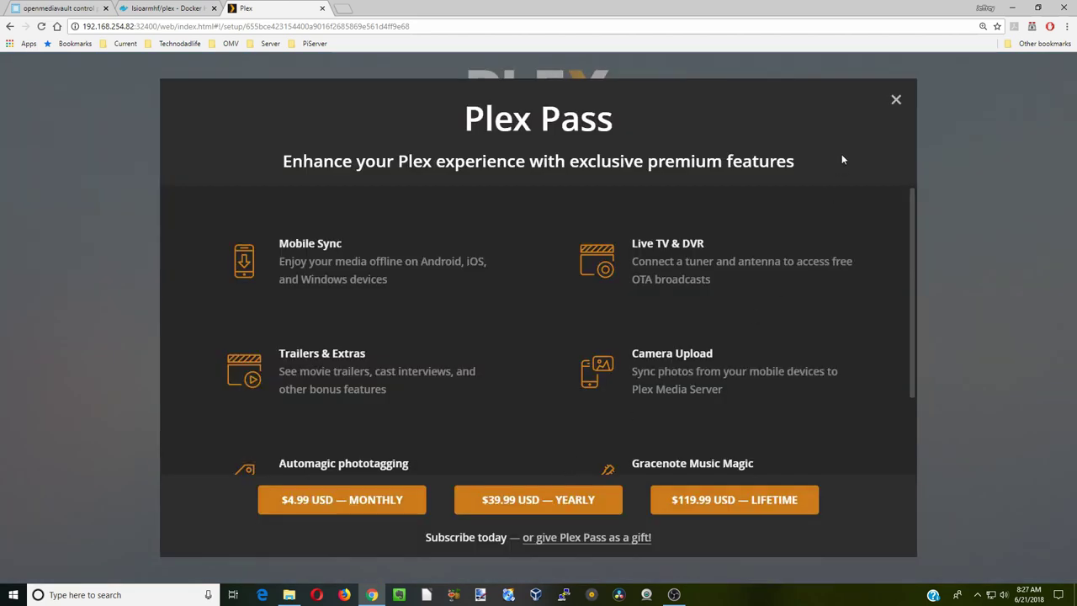
left_click(895, 100)
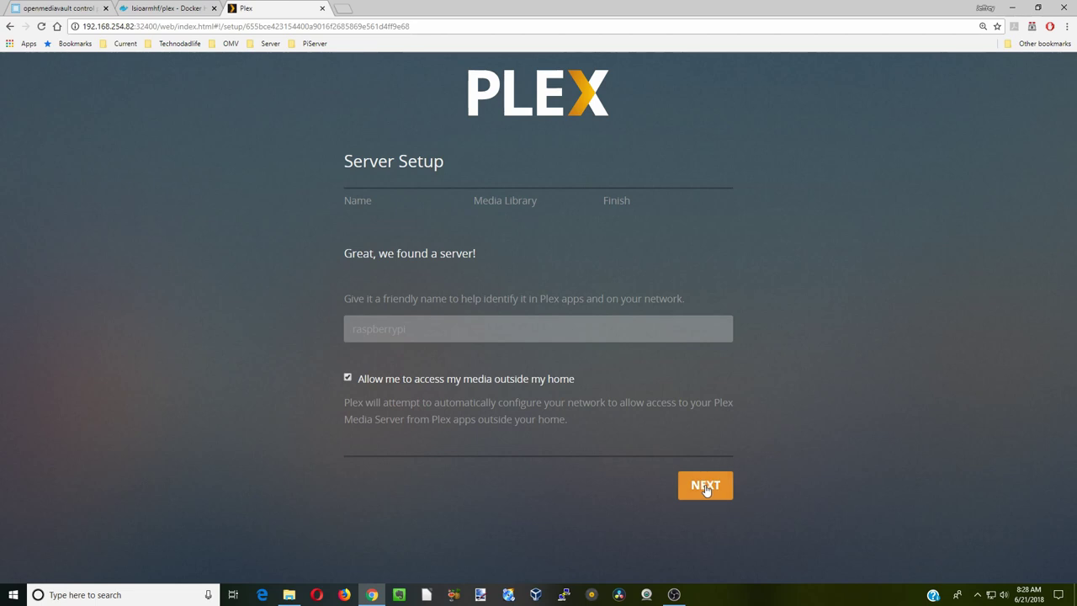
left_click(706, 488)
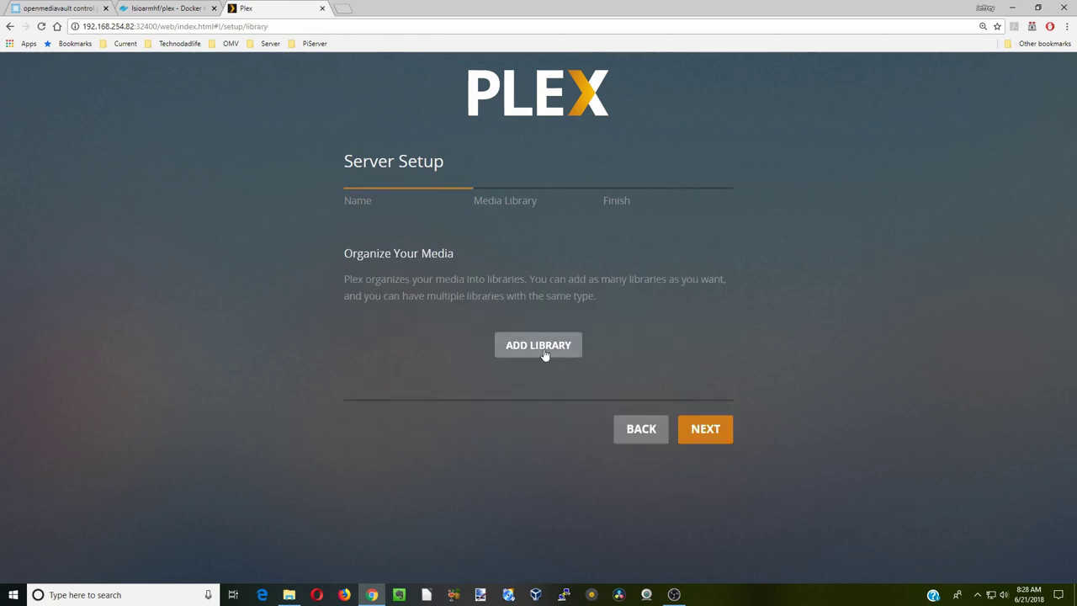
- Add a Movies library using the /movies folder
left_click(539, 345)
left_click(447, 231)
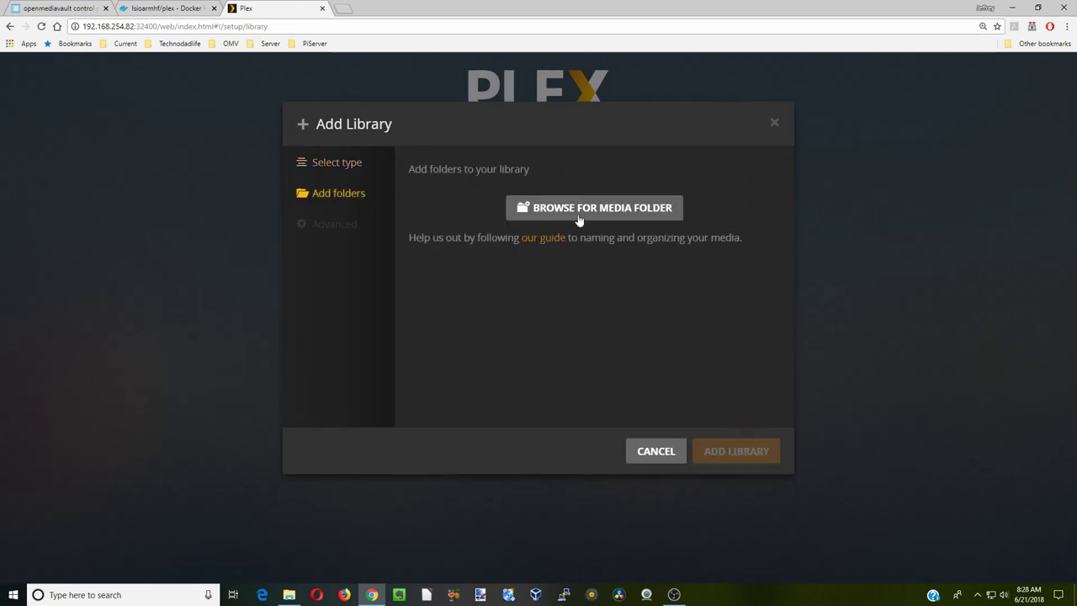
left_click(577, 213)
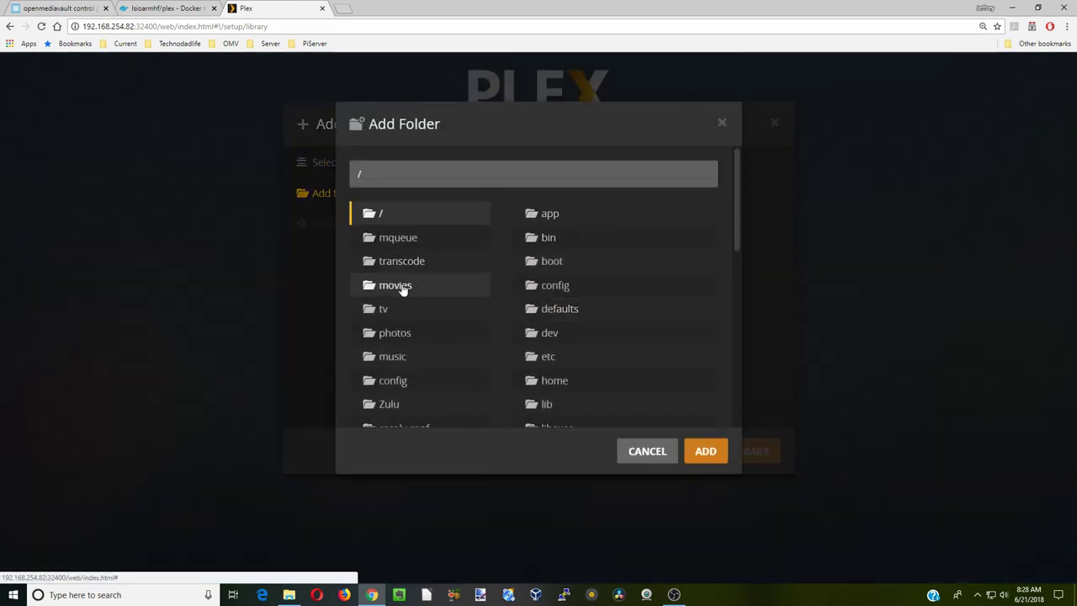
left_click(402, 286)
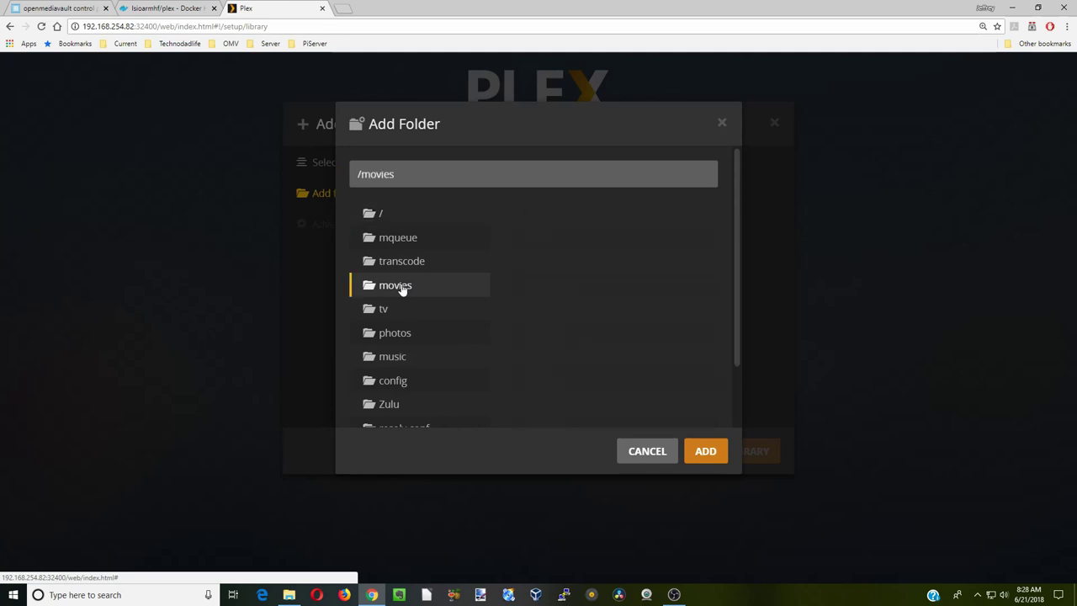
left_click(705, 453)
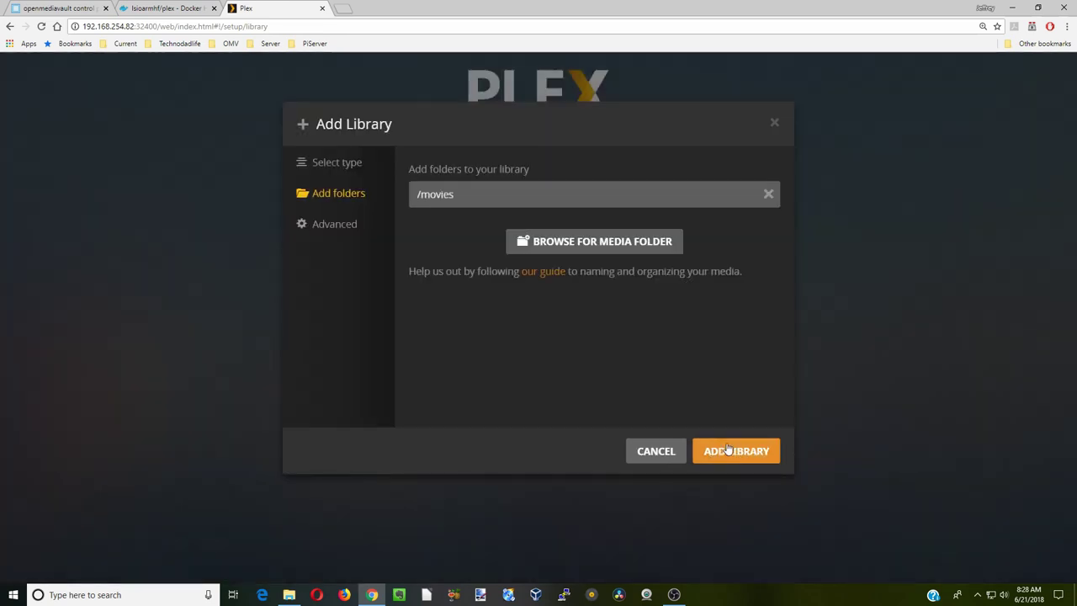
left_click(729, 450)
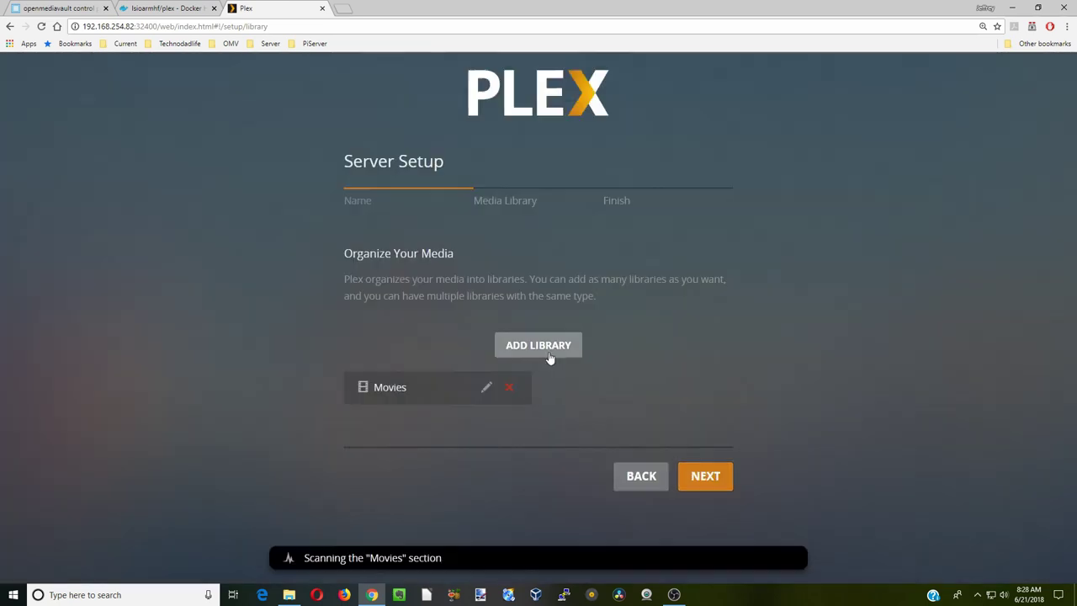
- Add a TV Shows library using the /tv folder
left_click(540, 345)
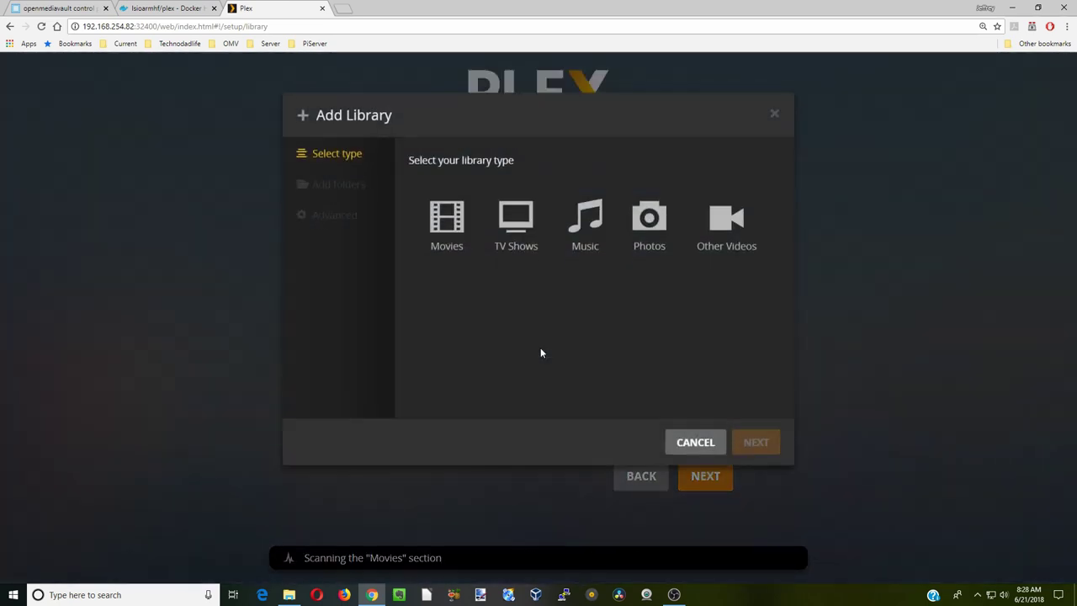
left_click(516, 243)
left_click(753, 452)
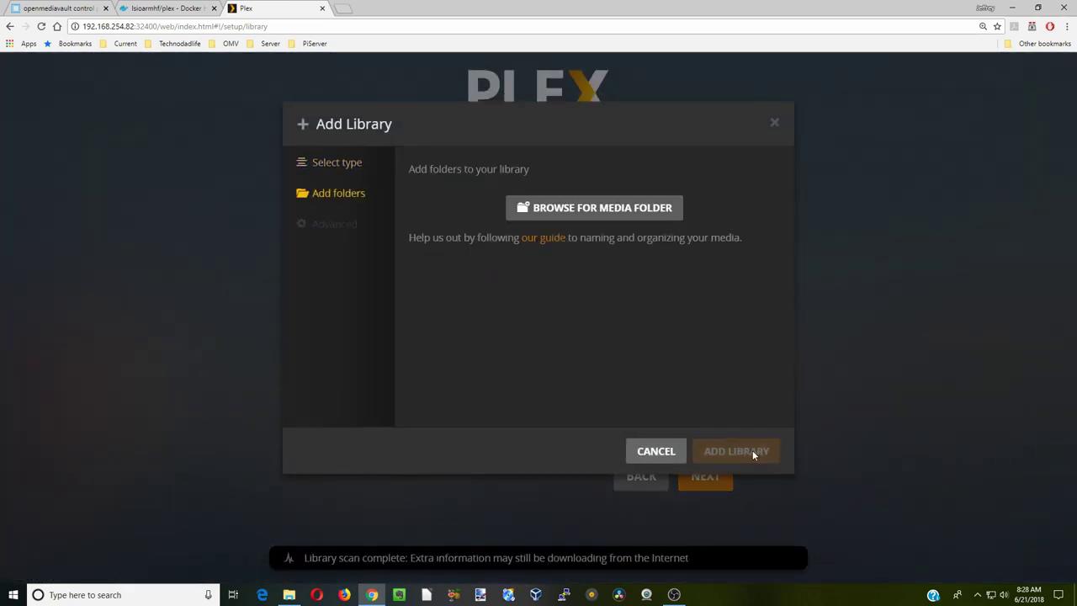
left_click(597, 211)
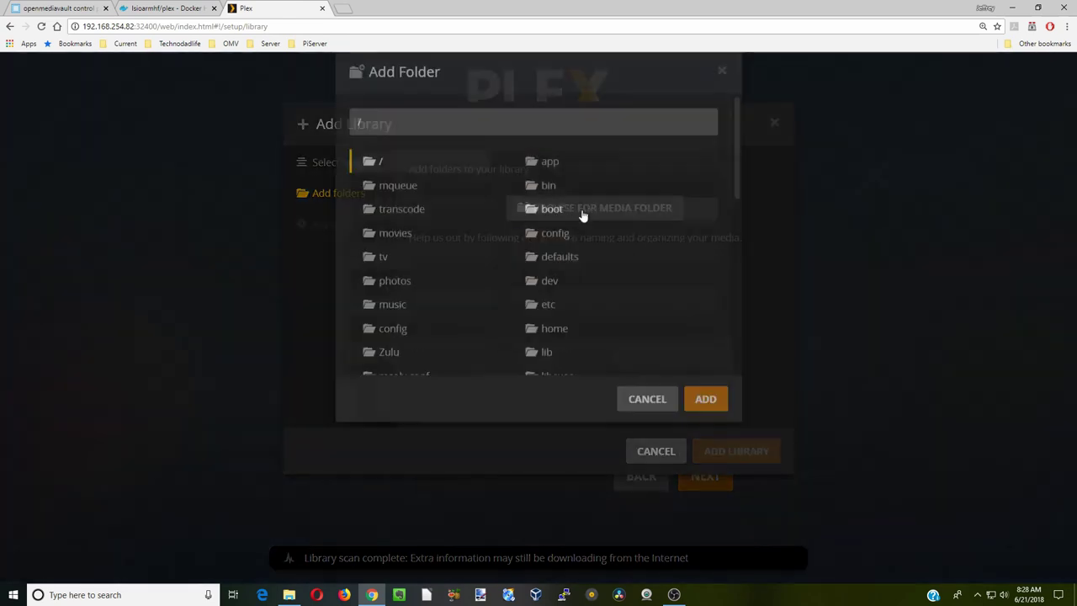
left_click(383, 309)
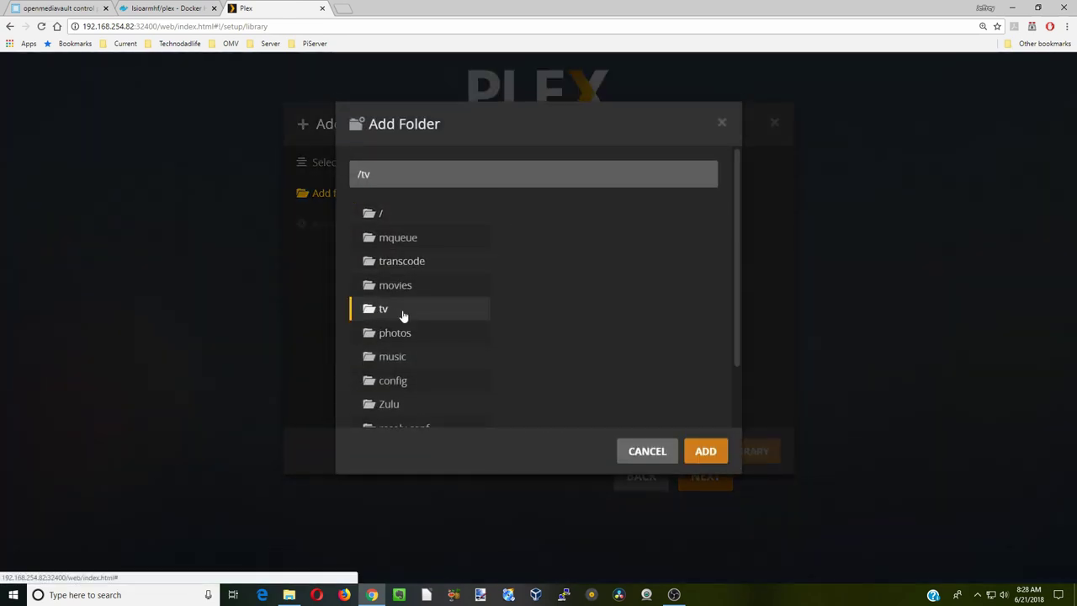
left_click(705, 450)
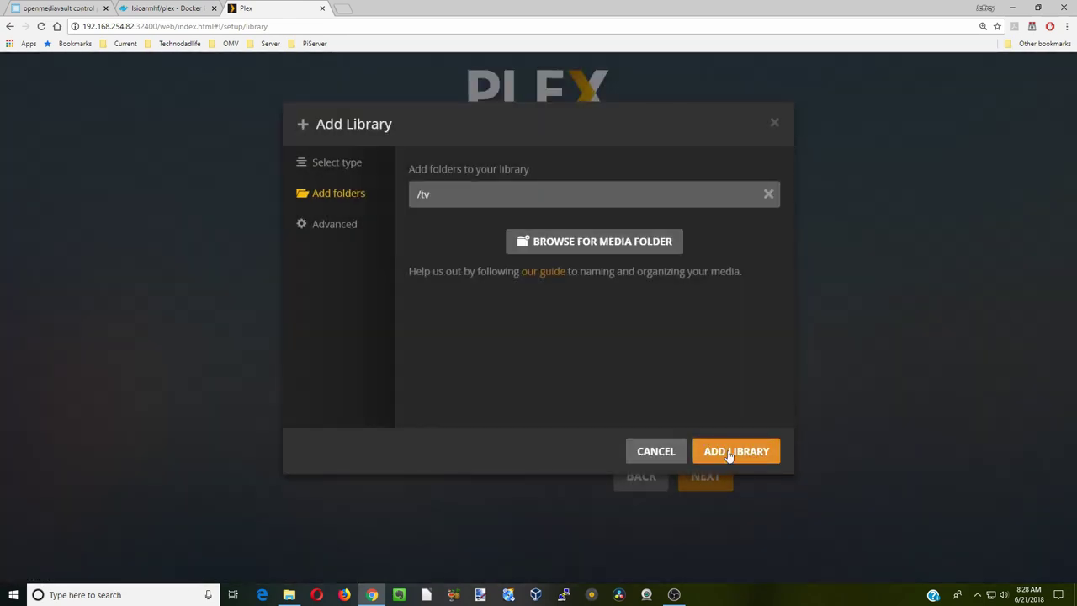
left_click(729, 452)
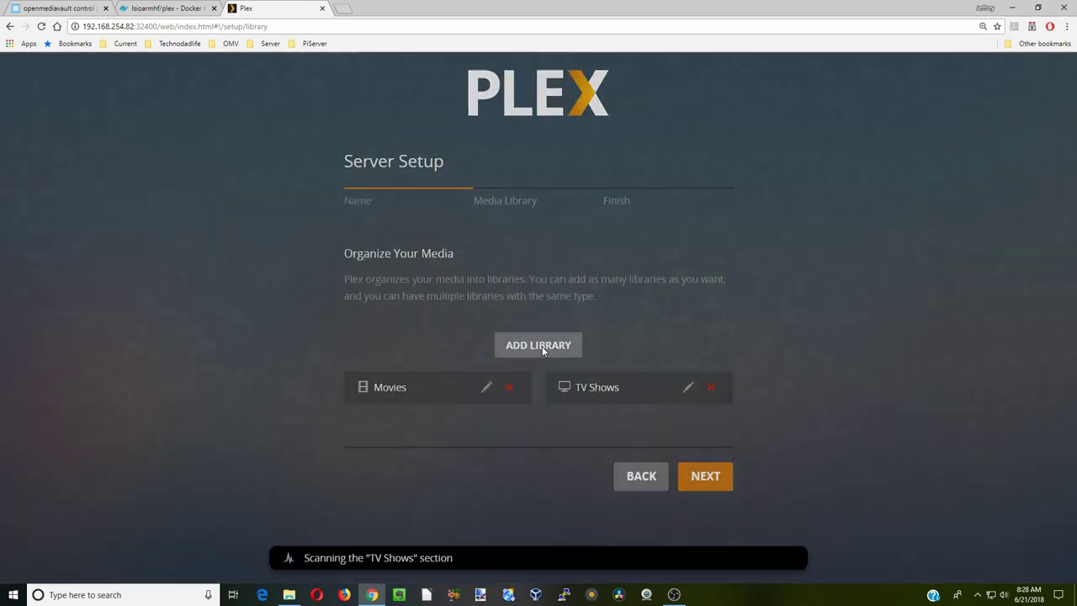
- Add a basic Music library using the /music folder
left_click(542, 350)
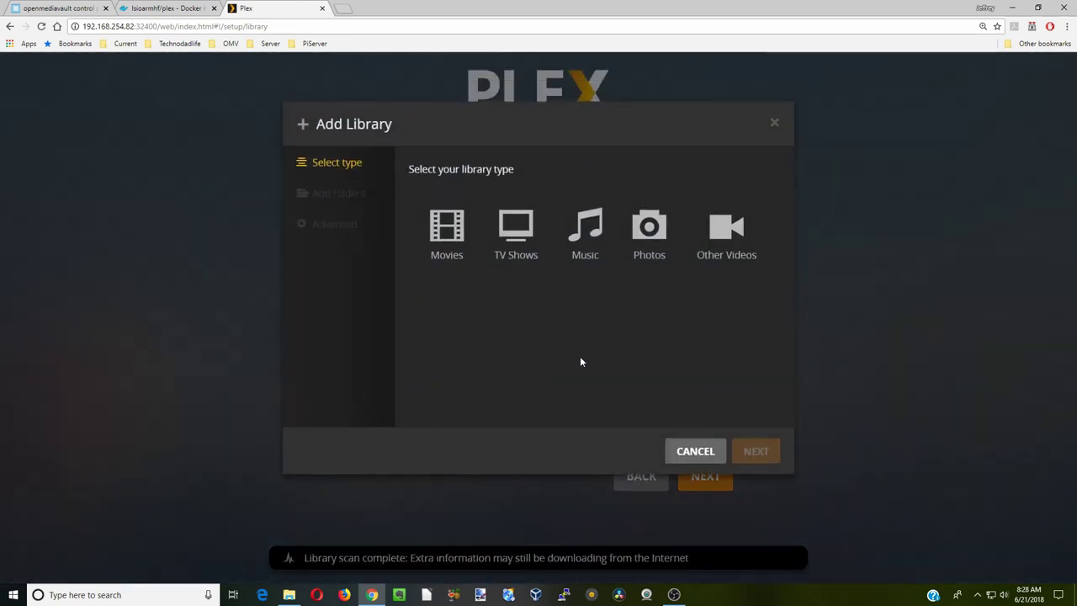
left_click(588, 232)
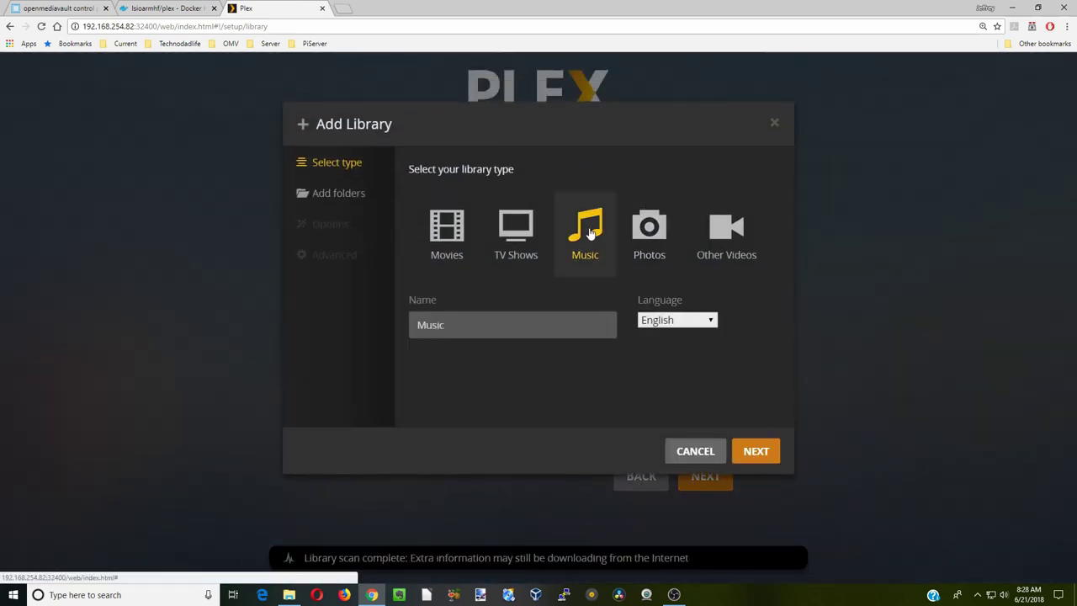
left_click(755, 451)
left_click(587, 208)
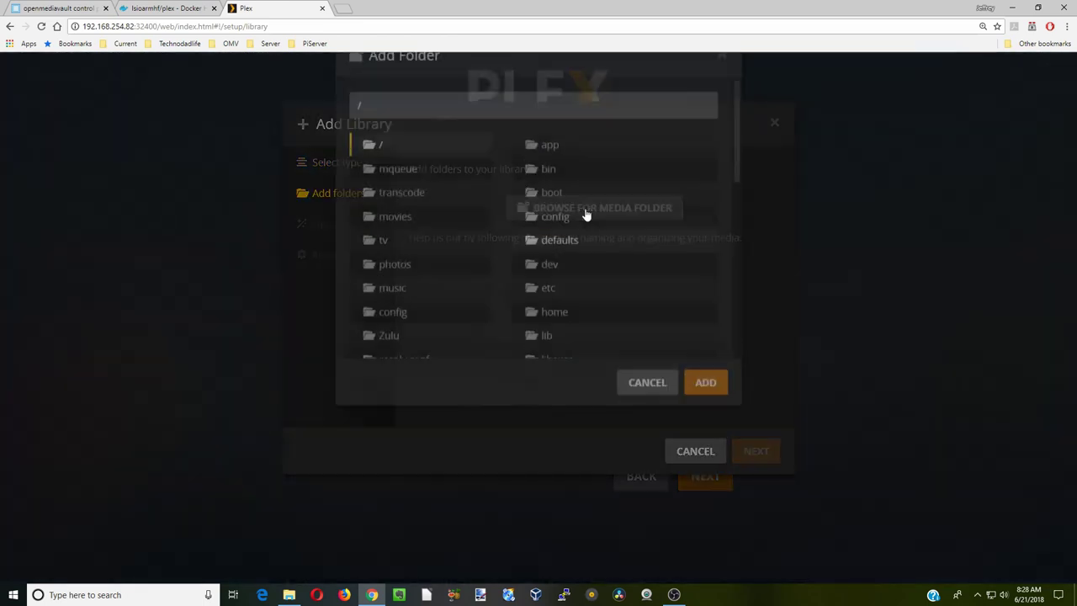
left_click(413, 359)
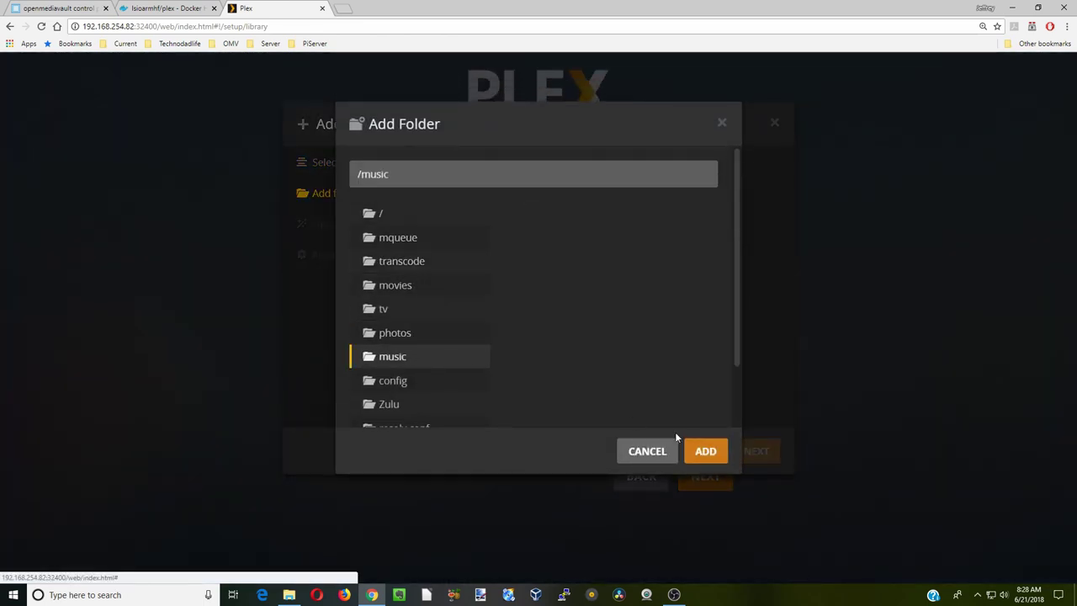
left_click(711, 451)
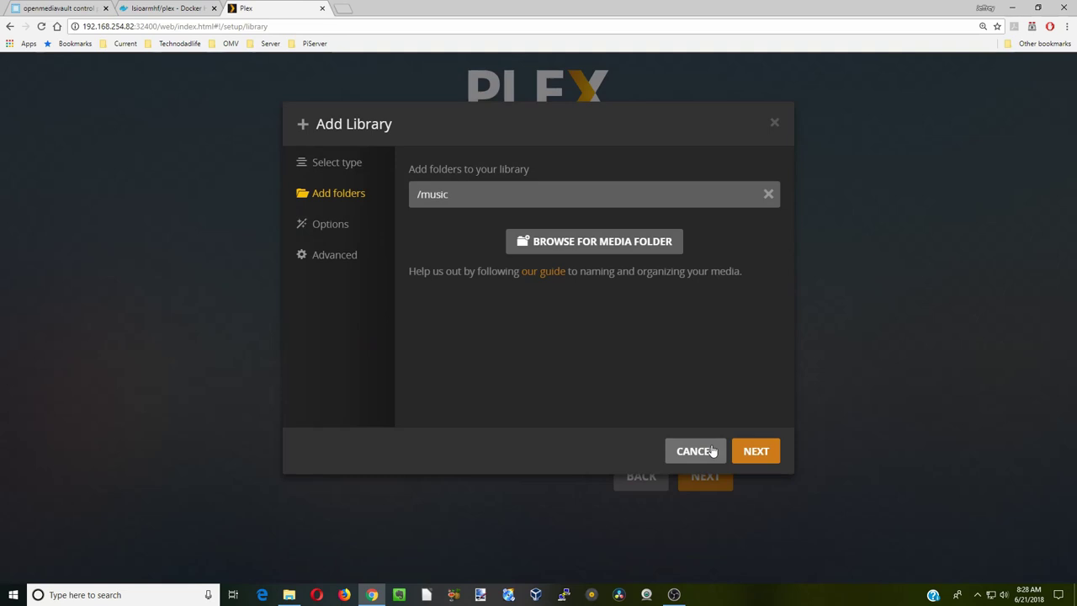
left_click(753, 458)
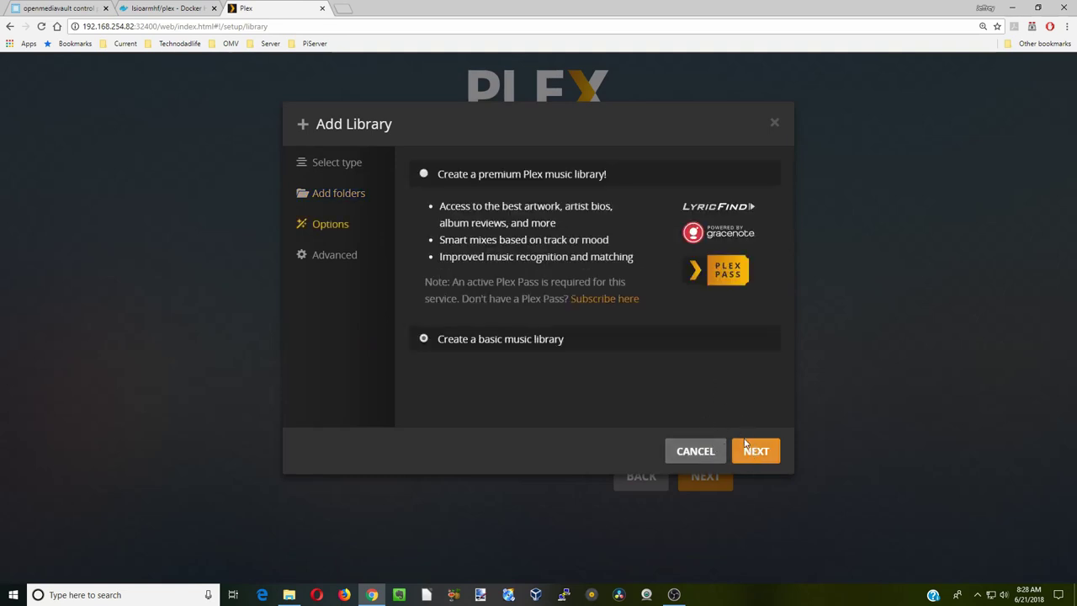
left_click(757, 457)
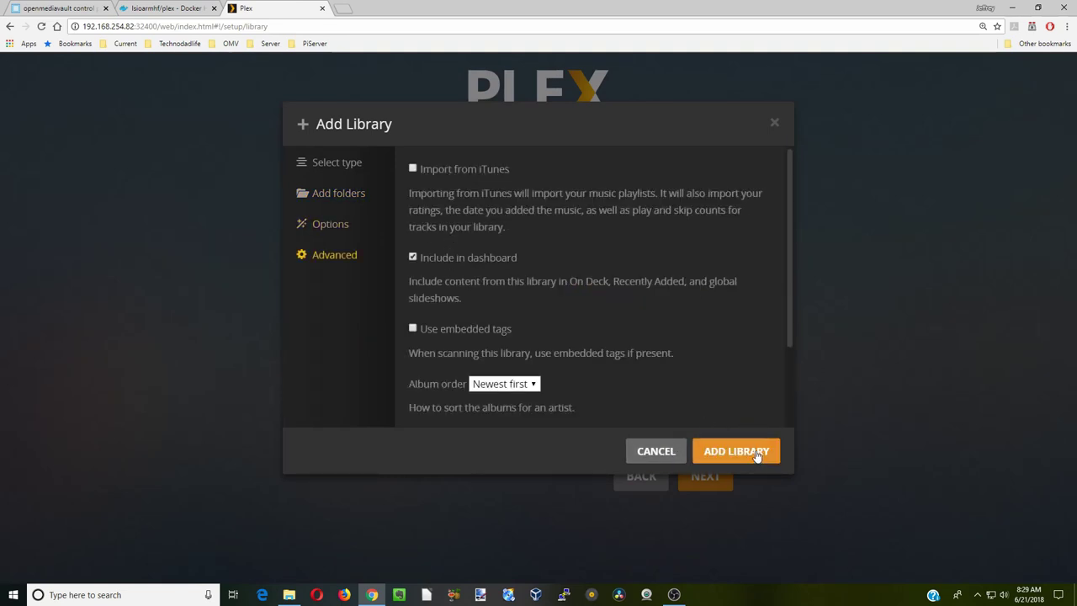
left_click(757, 453)
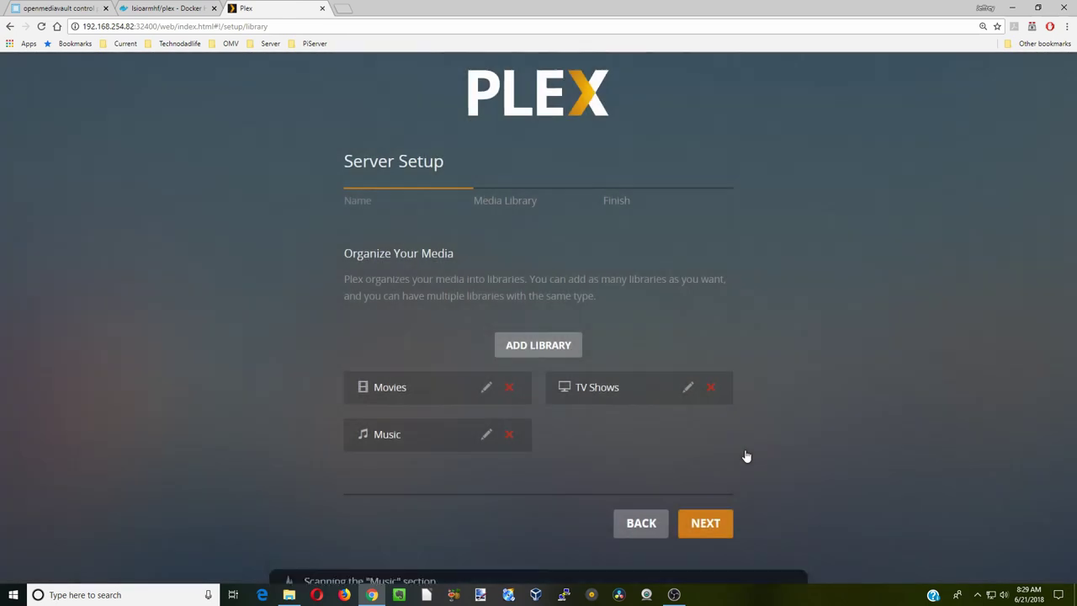
- Add a Photos library using the /photos folder and finish the media library step
left_click(561, 347)
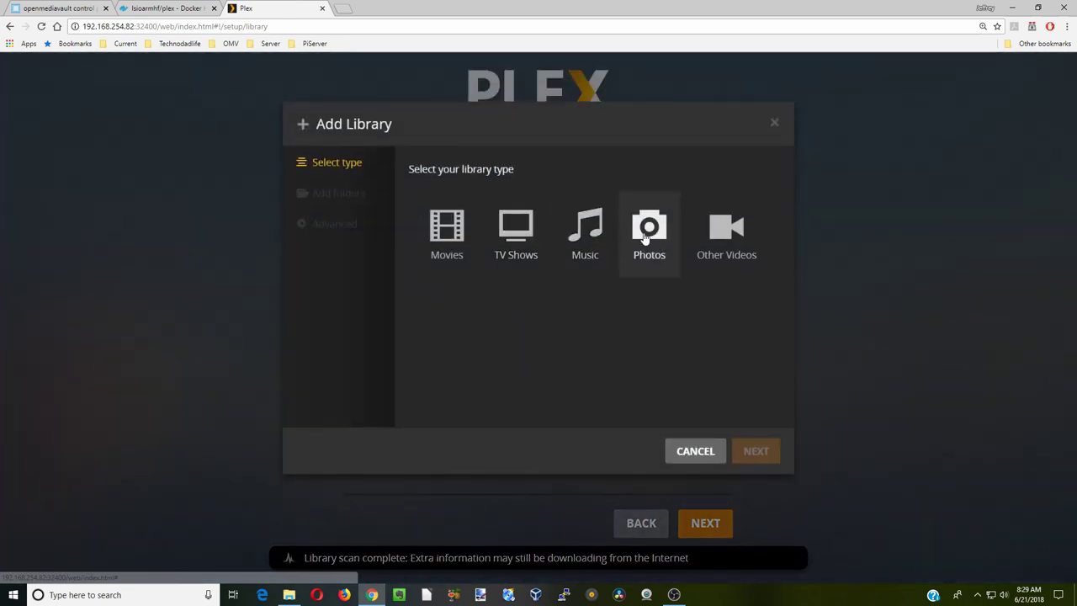
left_click(647, 235)
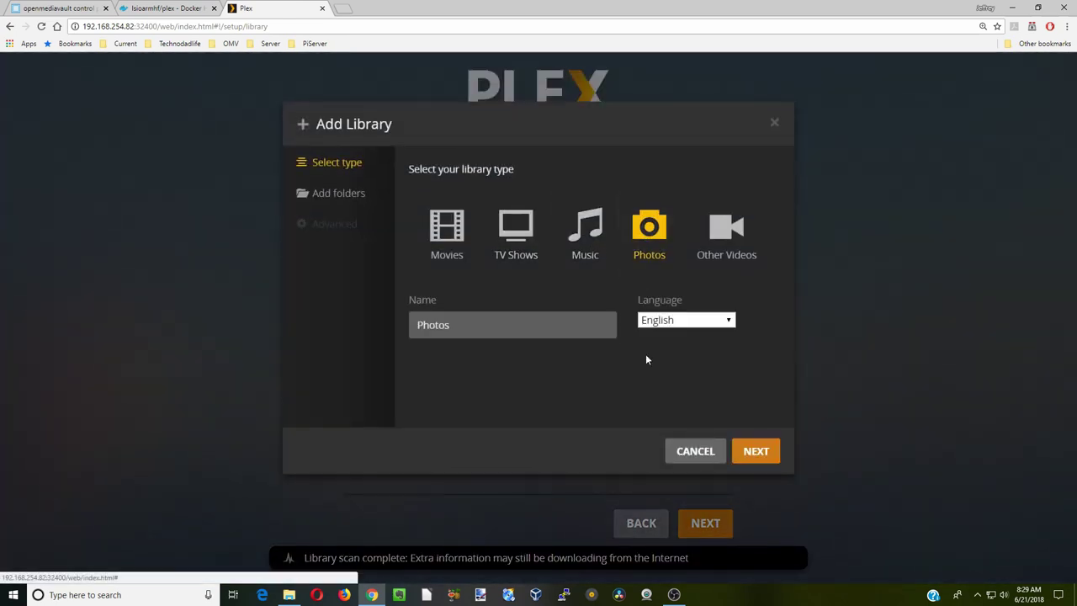
left_click(744, 459)
left_click(600, 211)
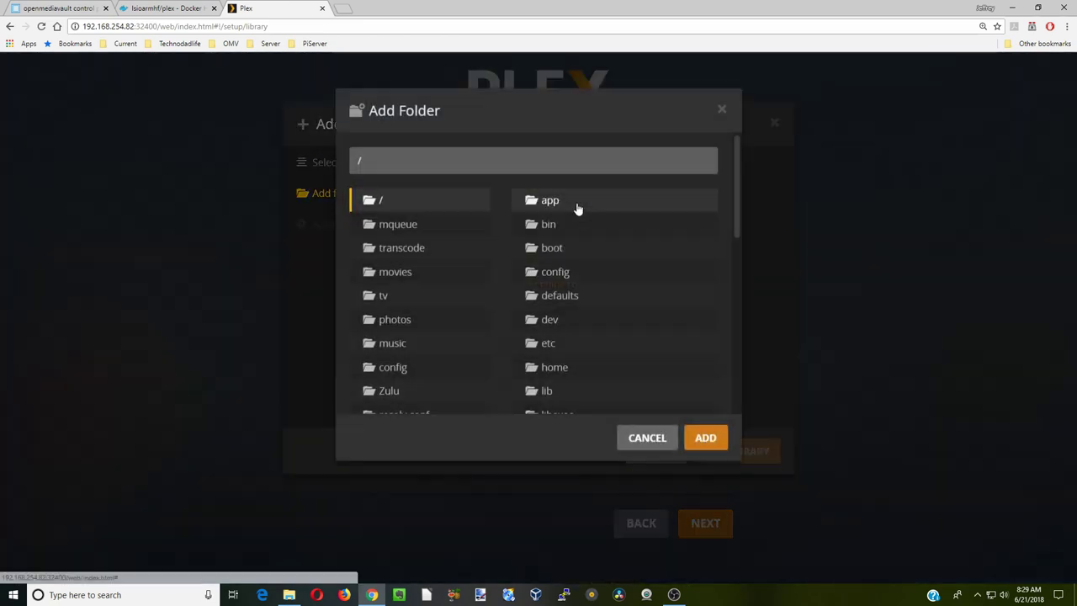
left_click(402, 334)
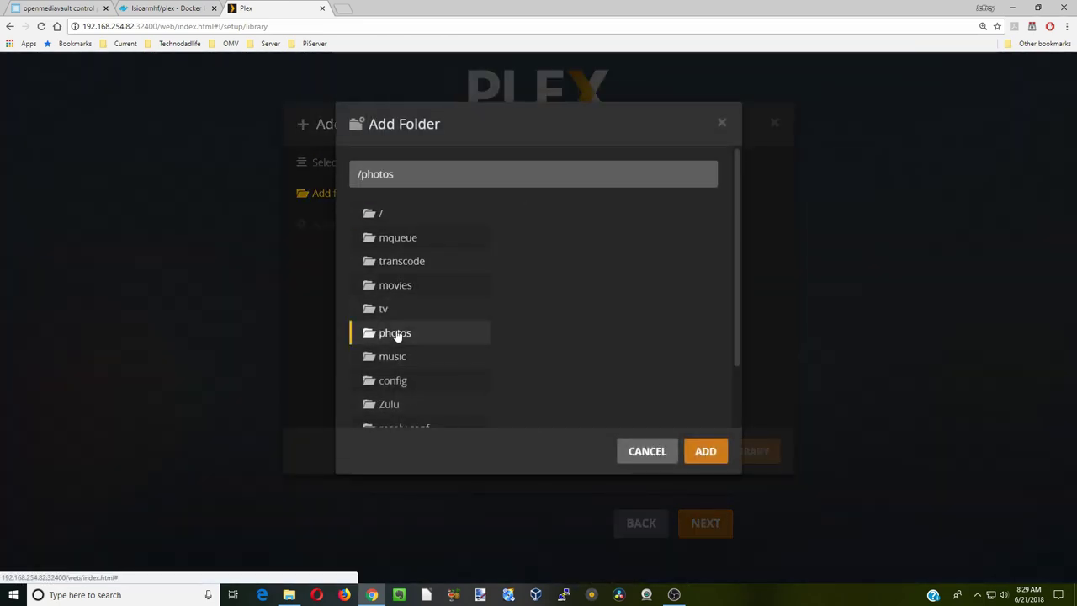
left_click(704, 452)
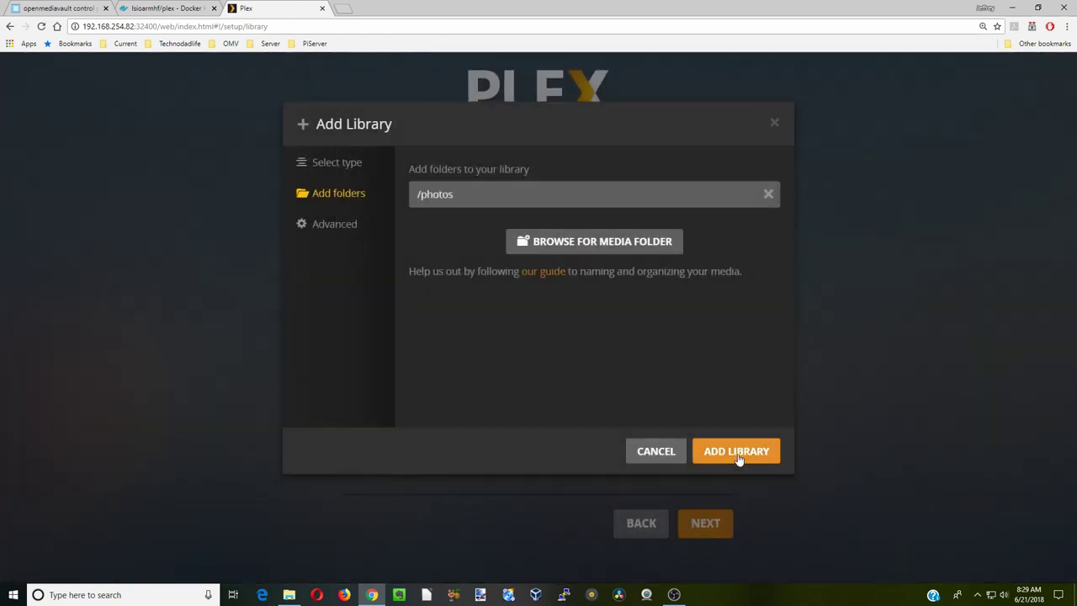
left_click(738, 454)
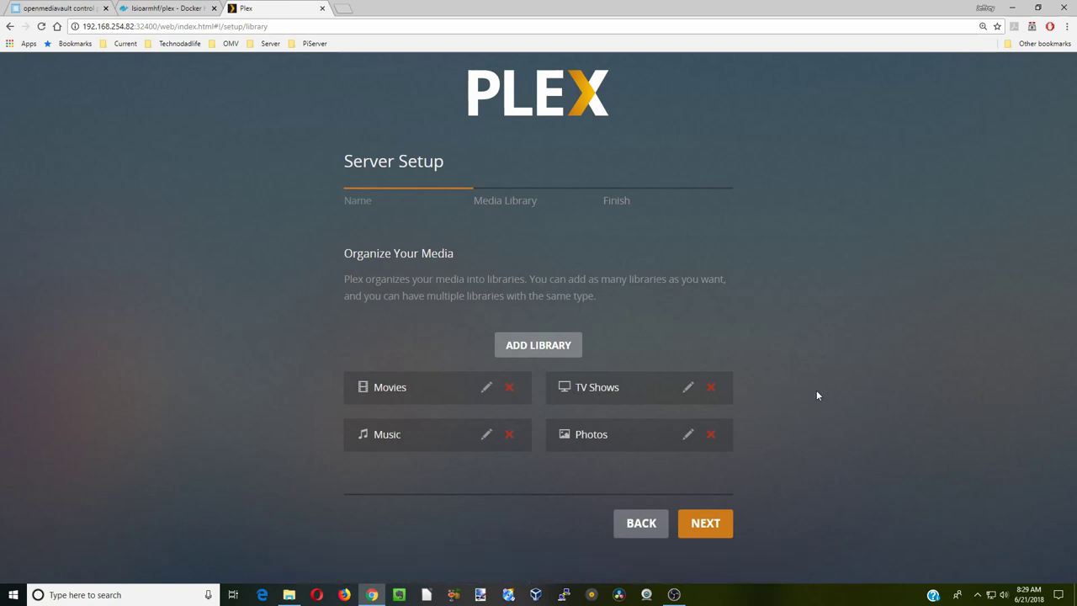
left_click(712, 523)
- Complete setup to reach the raspberrypi home, then view the empty Movies and Music libraries
left_click(704, 475)
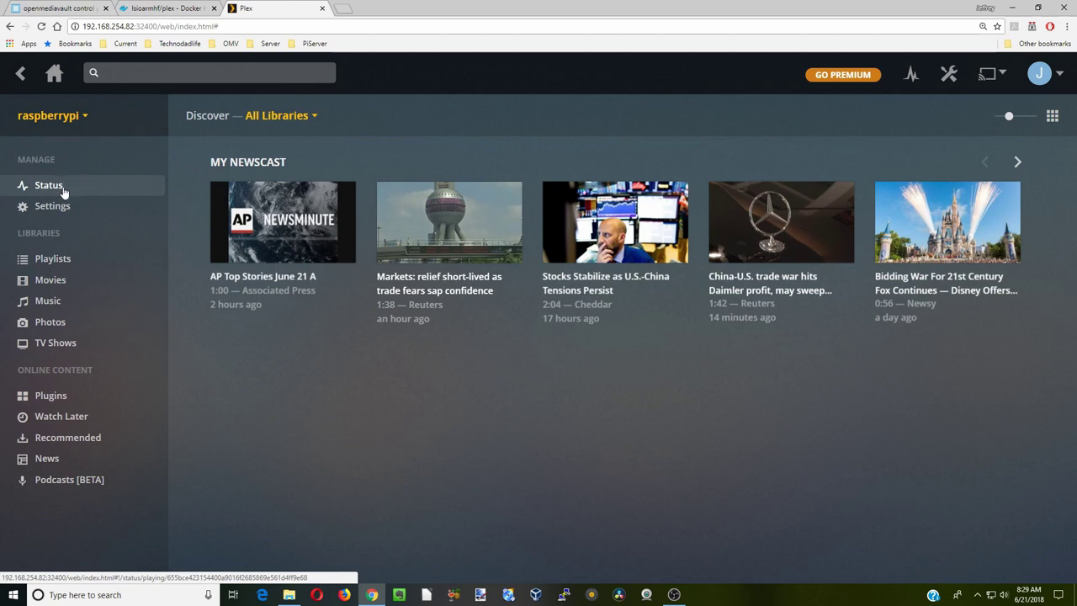
left_click(50, 281)
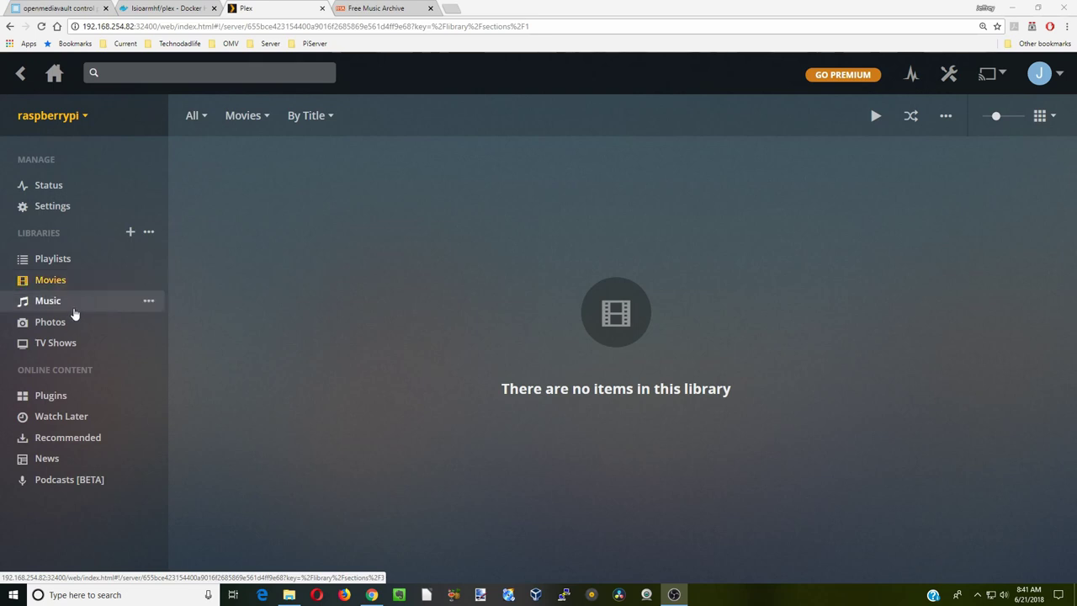
left_click(74, 305)
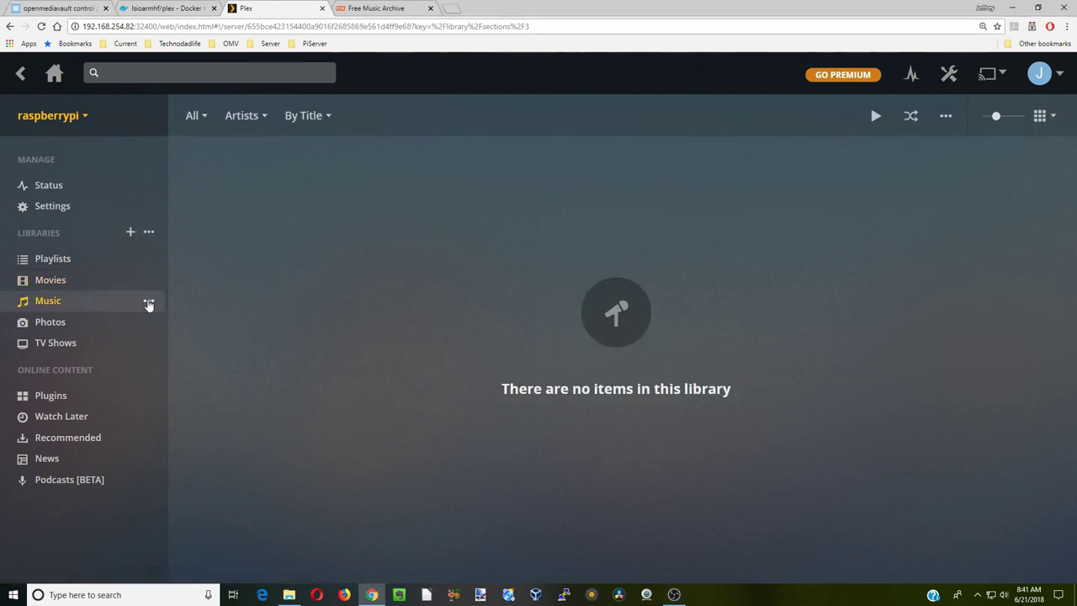
- Run Scan Library Files on Music so Deep Space Destructors appears, then switch to the Free Music Archive tab
left_click(149, 303)
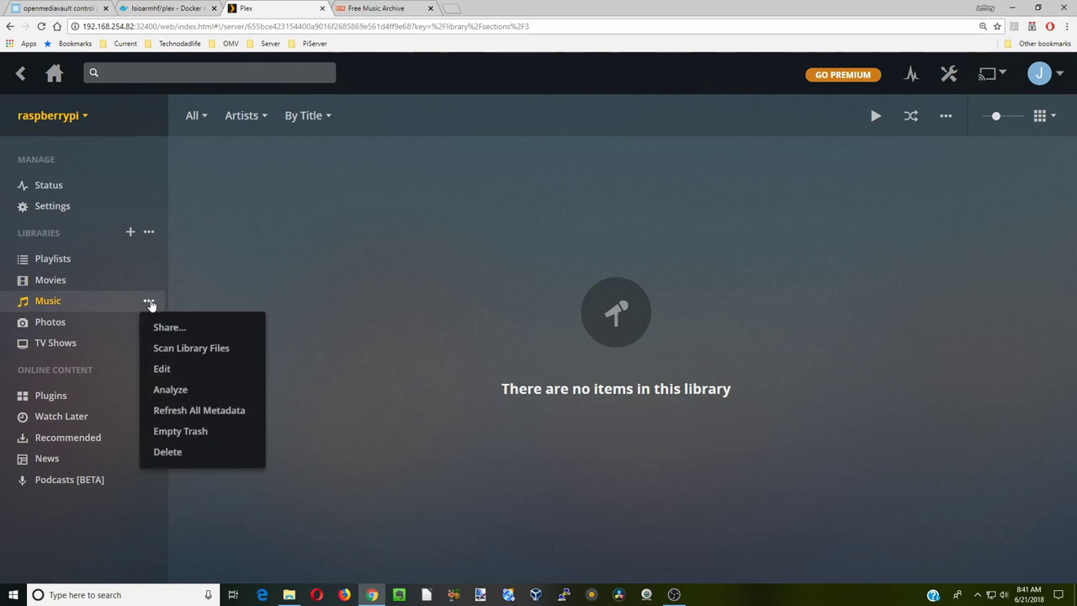
left_click(186, 350)
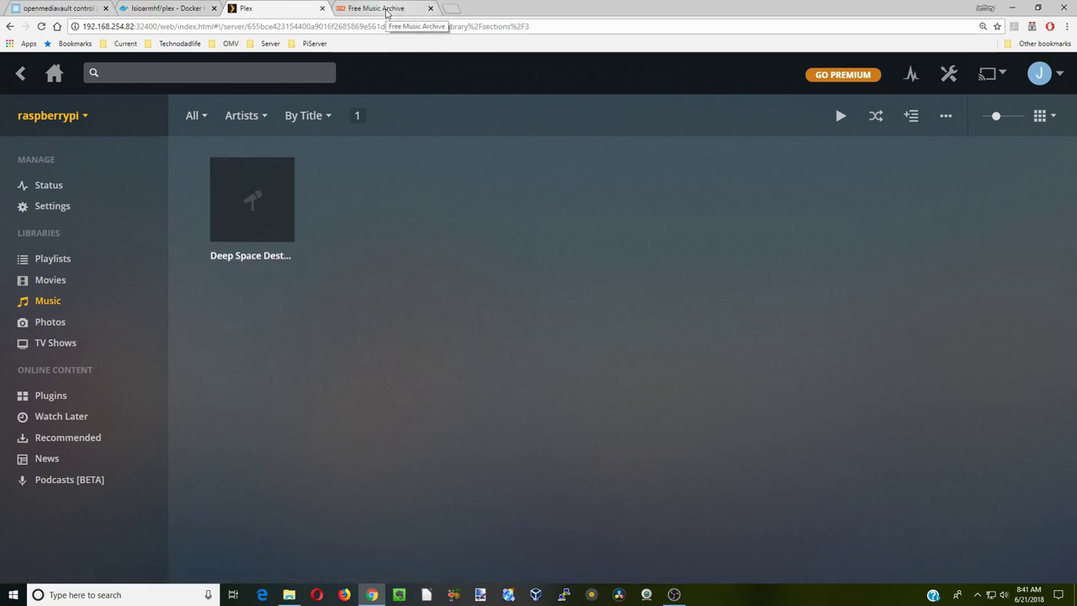
left_click(387, 12)
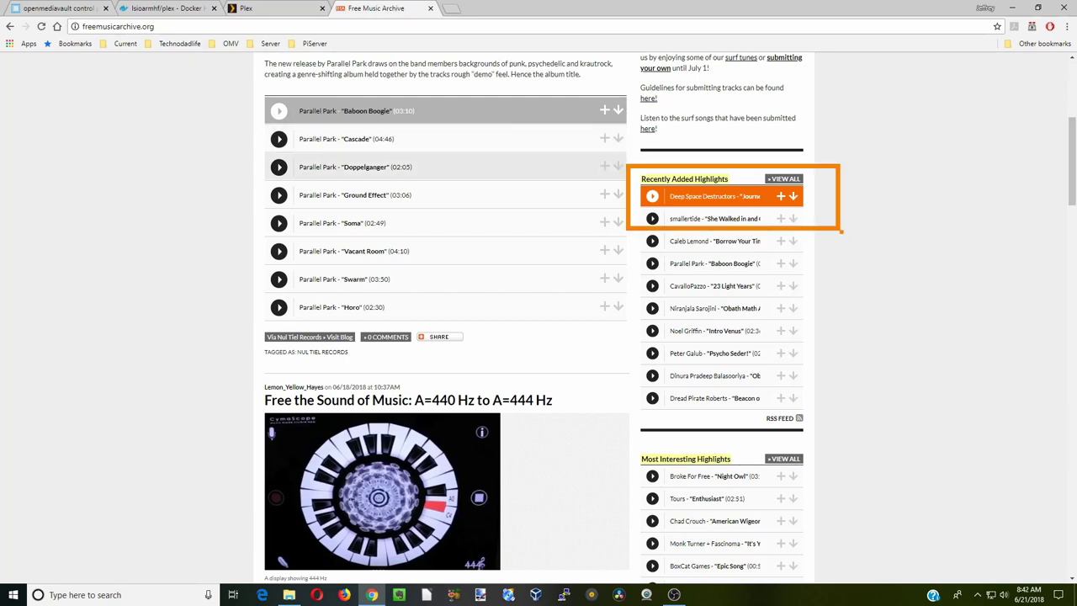
- Close the Free Music Archive tab to return to Plex's Music library
scroll(505, 169, "up", 4)
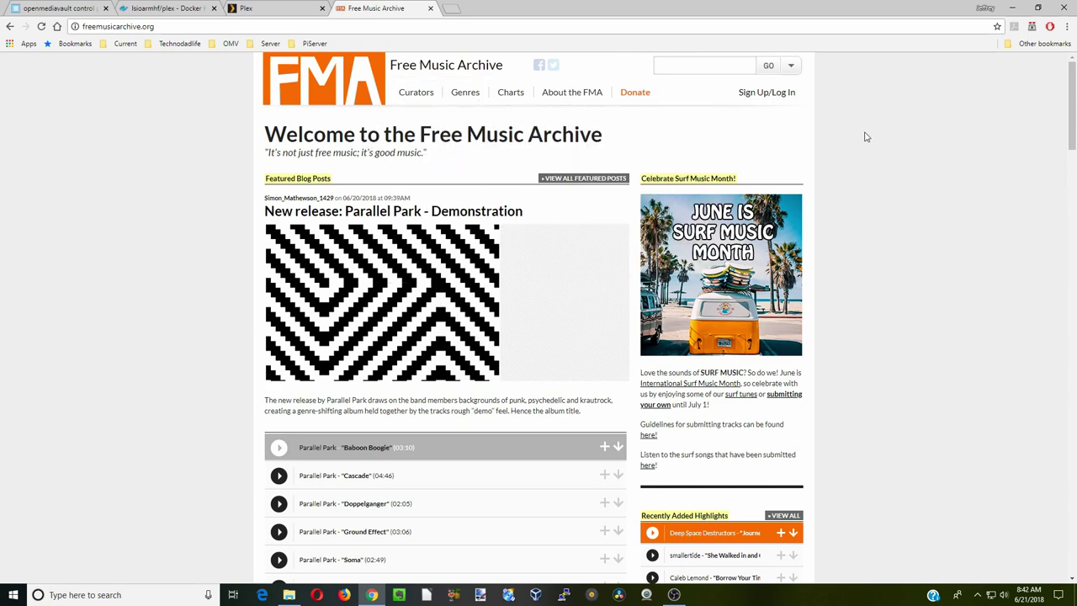
left_click(430, 9)
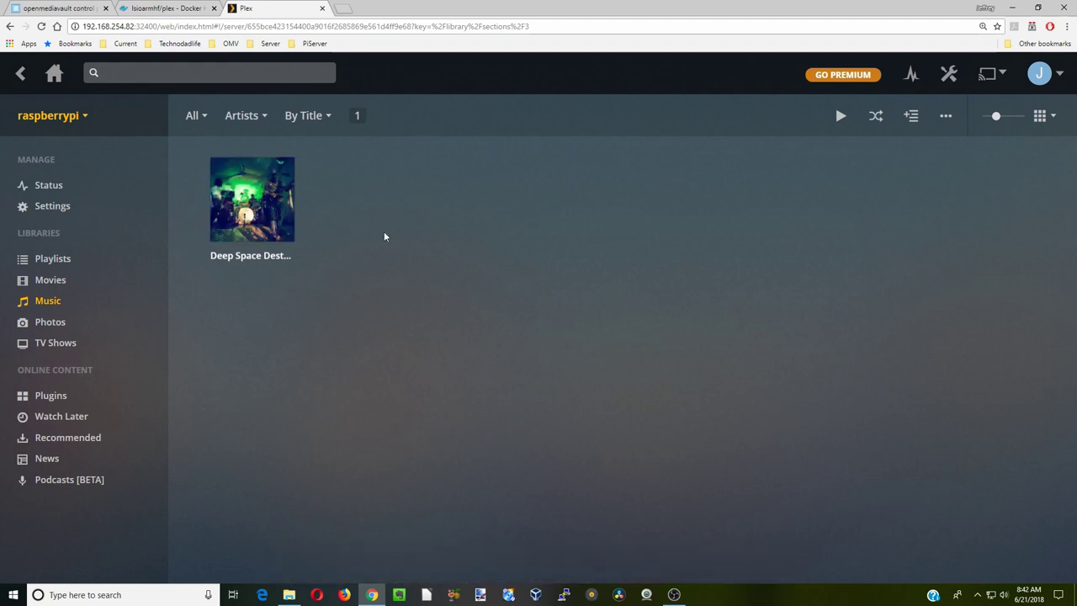
- Play the Deep Space Destructors album, pause it at 0:30, and open the Movies library
mouse_move(251, 204)
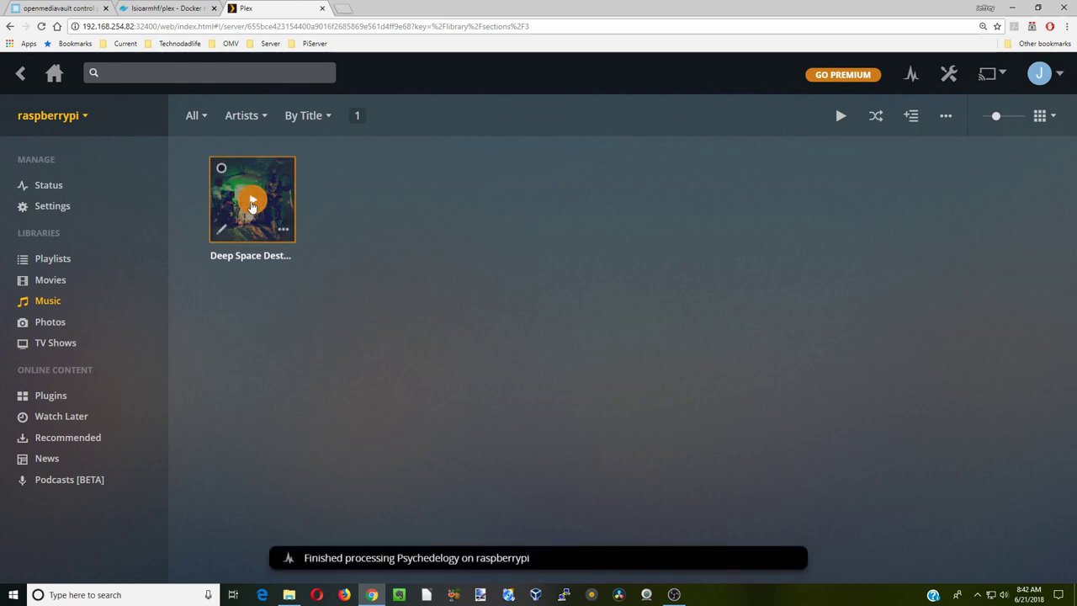
left_click(253, 202)
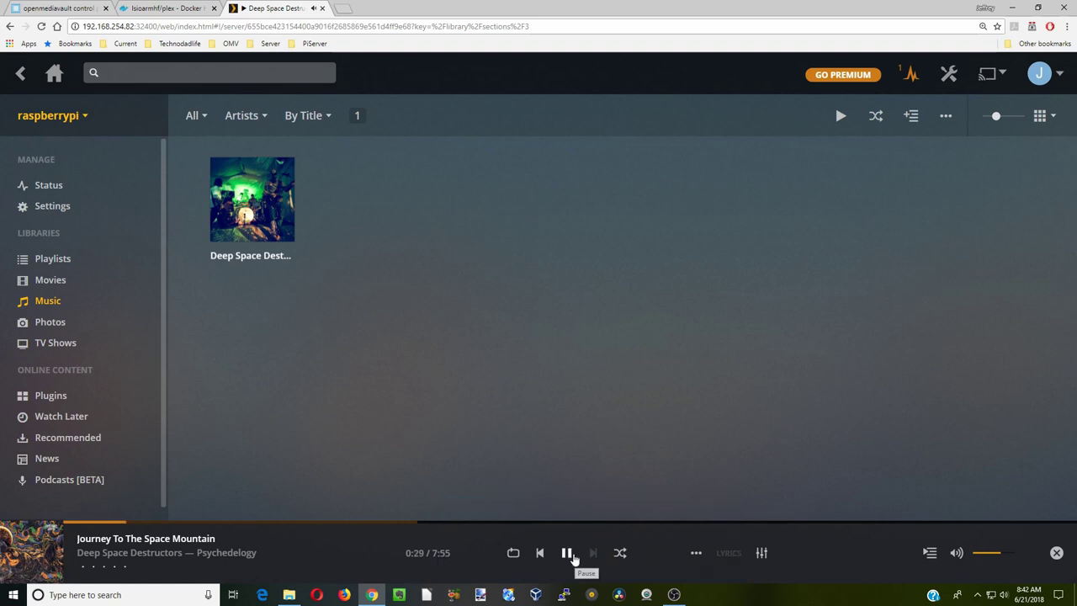
left_click(567, 553)
left_click(62, 284)
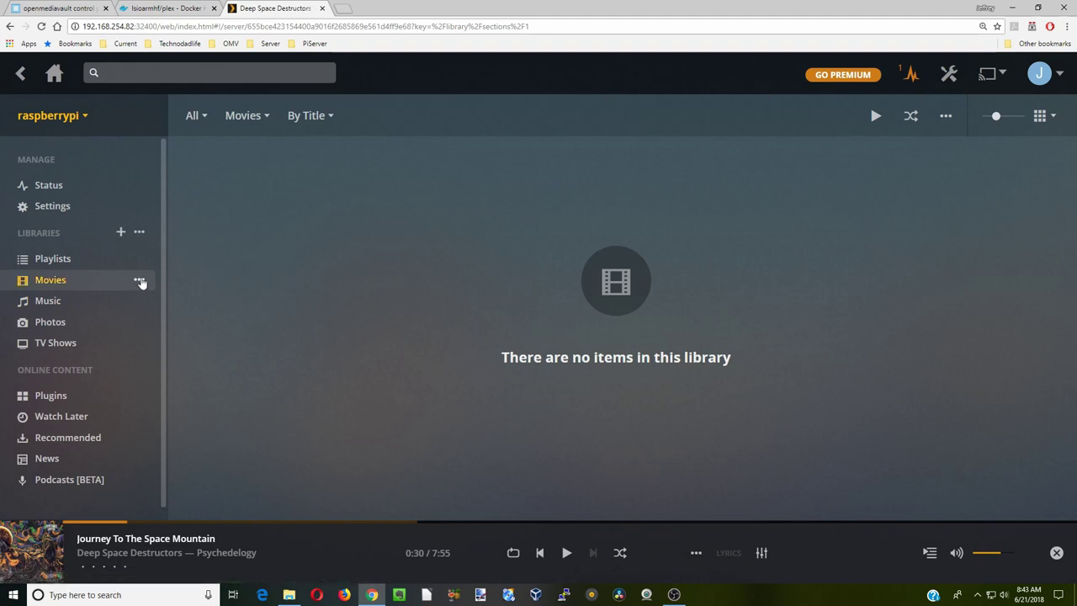
- Scan the Movies library files and wait for EVO, Headphones and A Taxi Driver metadata to load
left_click(139, 281)
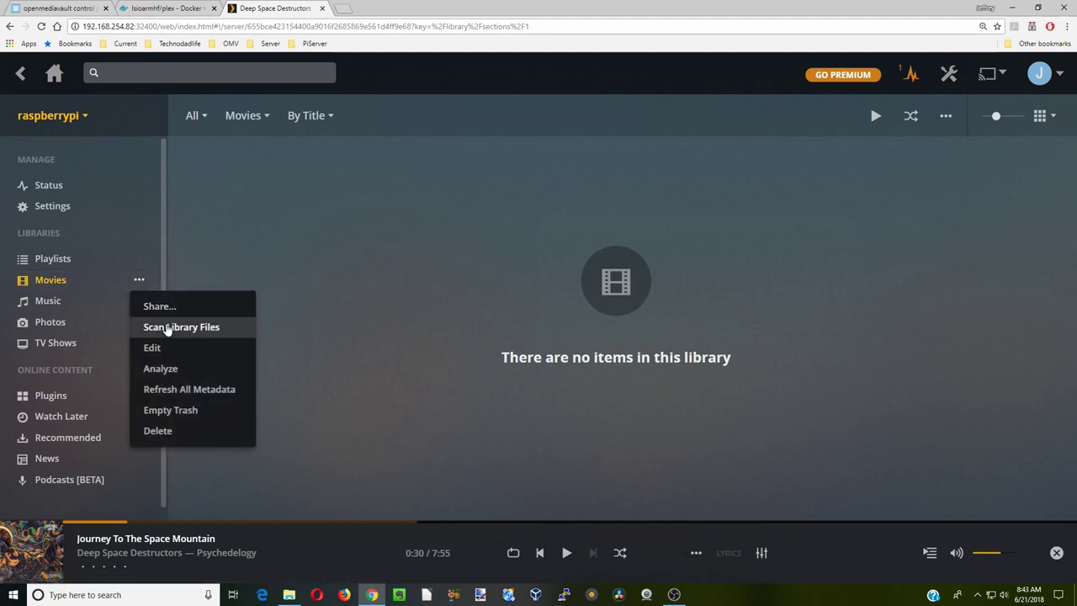
left_click(168, 327)
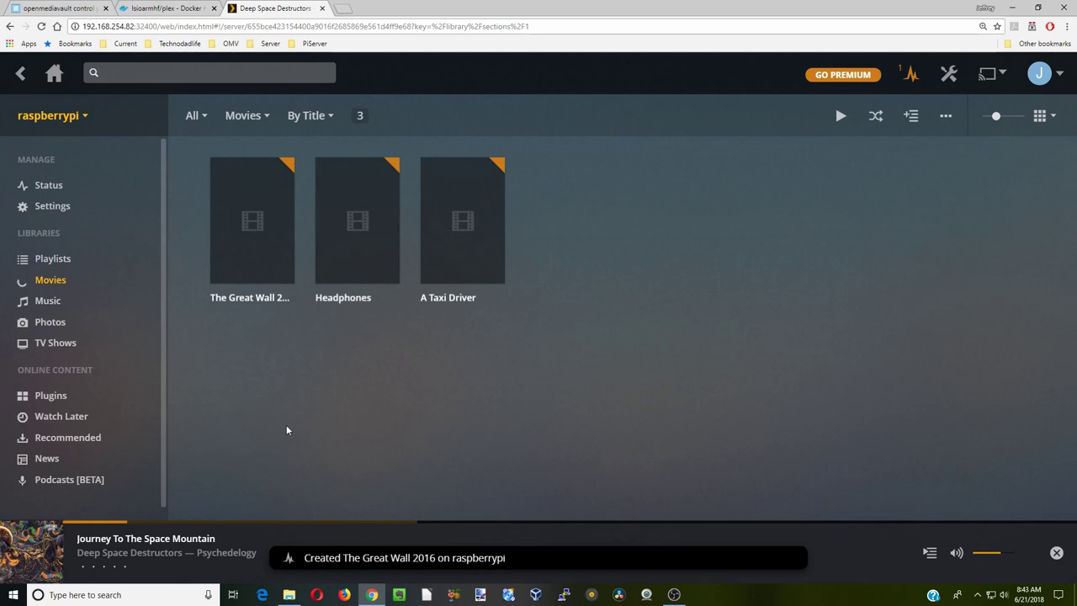
mouse_move(344, 278)
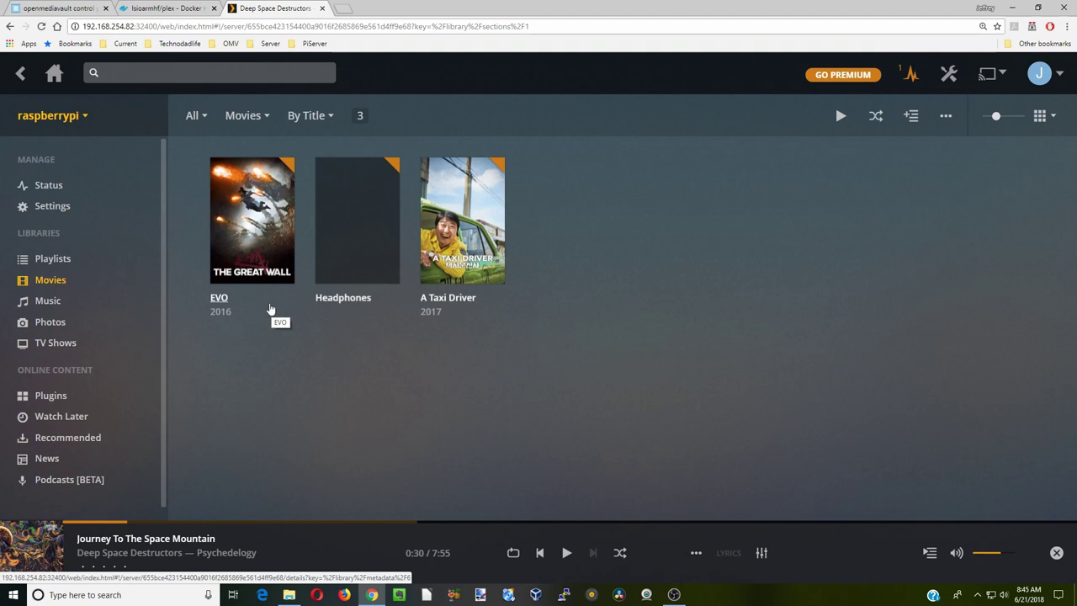
mouse_move(251, 228)
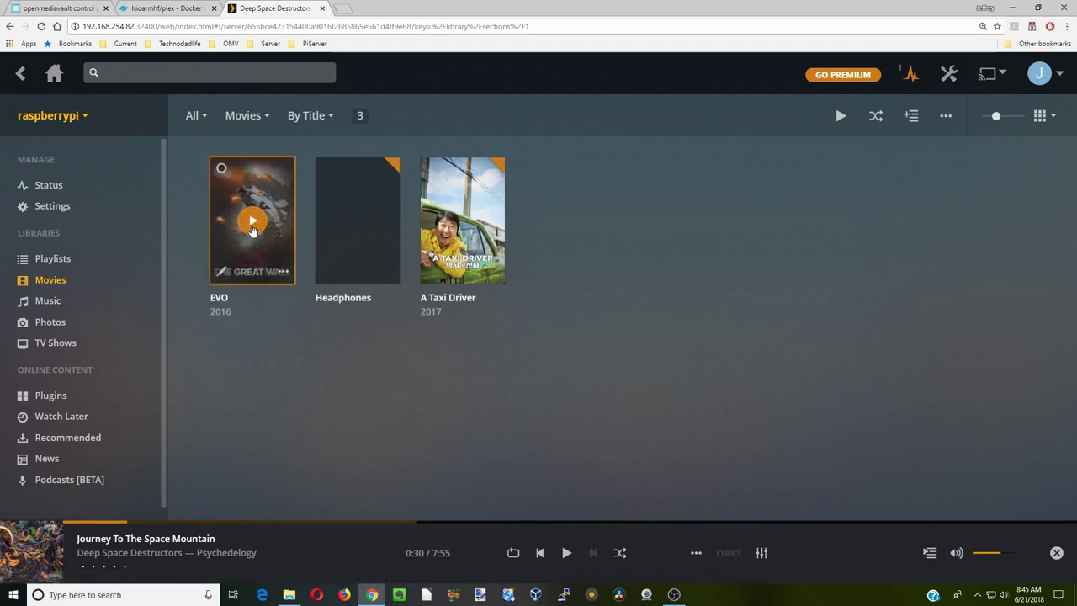
- Play EVO in the expanded video view and seek ahead to about 28:35, then 43:04
left_click(252, 223)
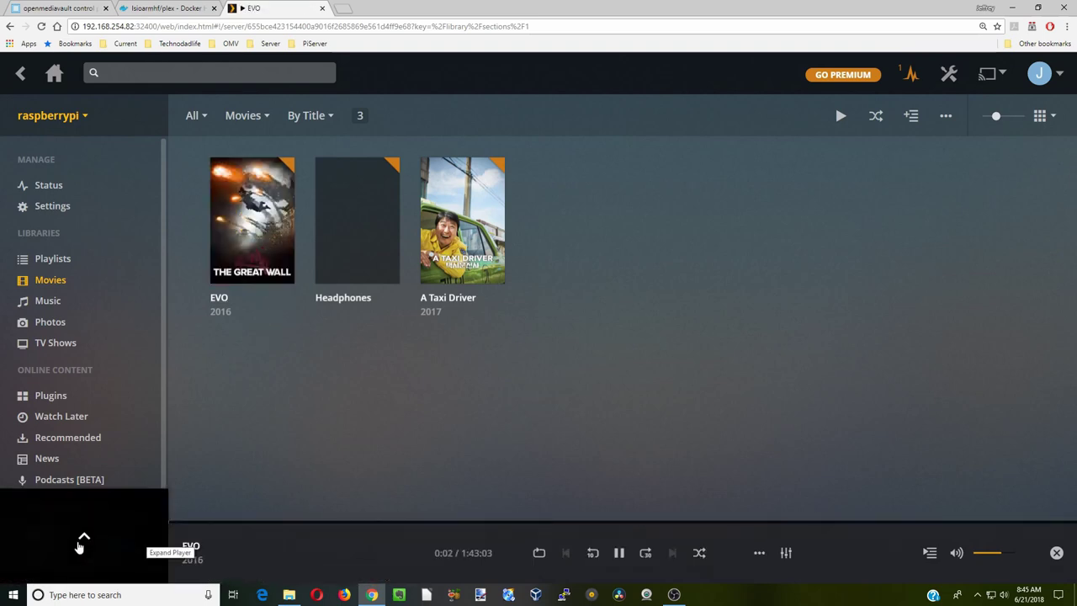
left_click(84, 539)
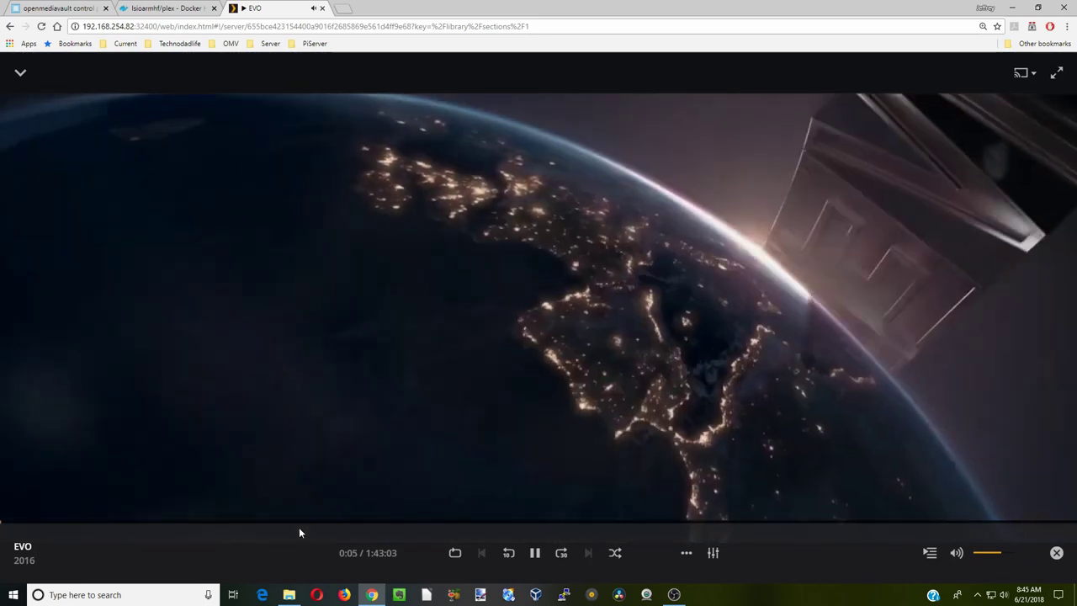
left_click(300, 523)
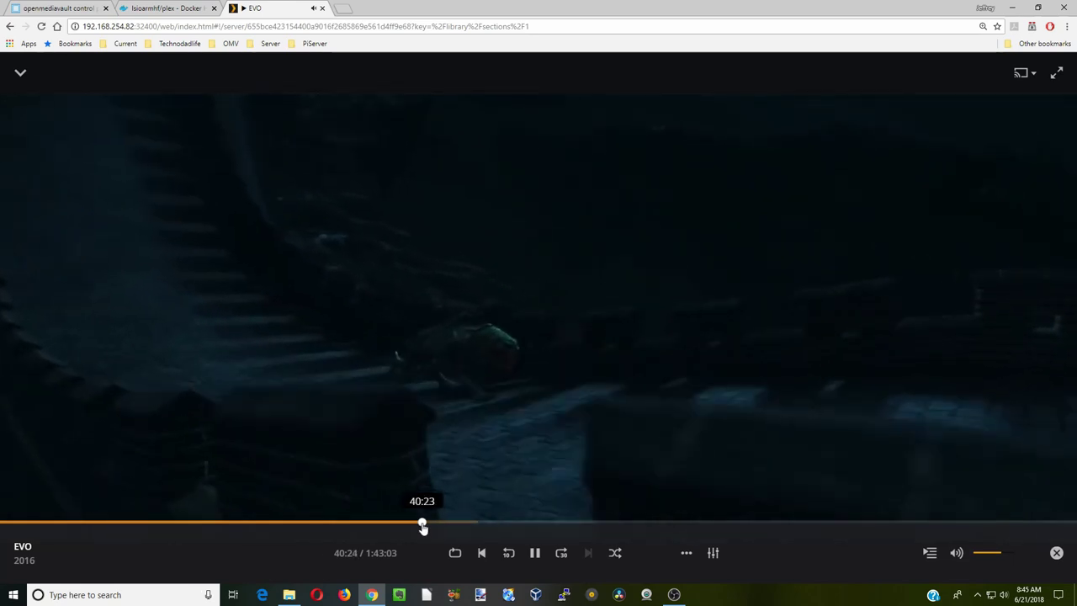
left_click_drag(421, 524, 451, 525)
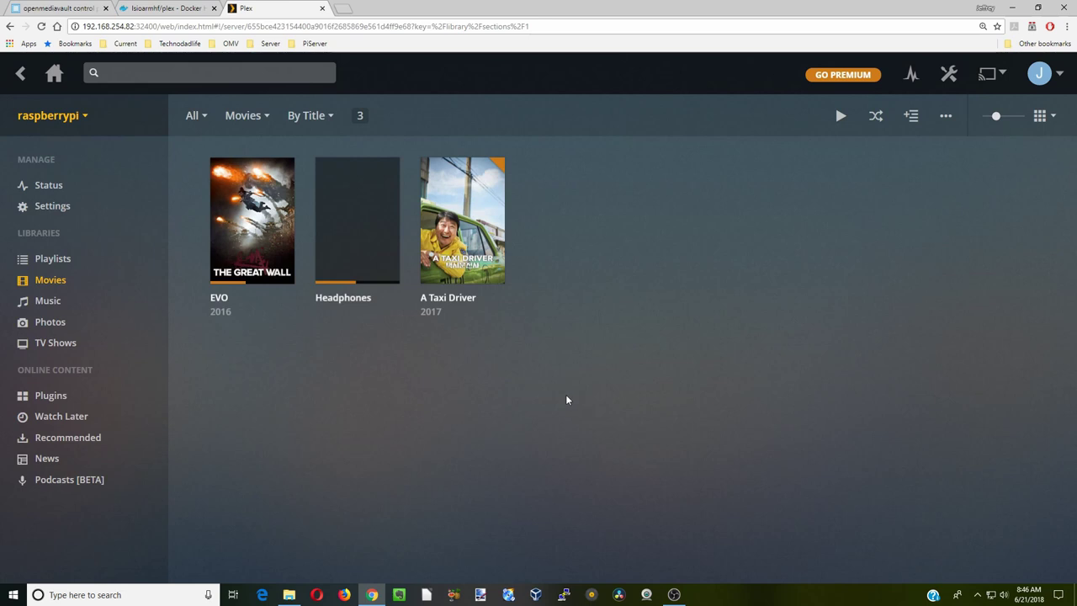
- Play A Taxi Driver, pause it around 45:20, and close the player
mouse_move(461, 232)
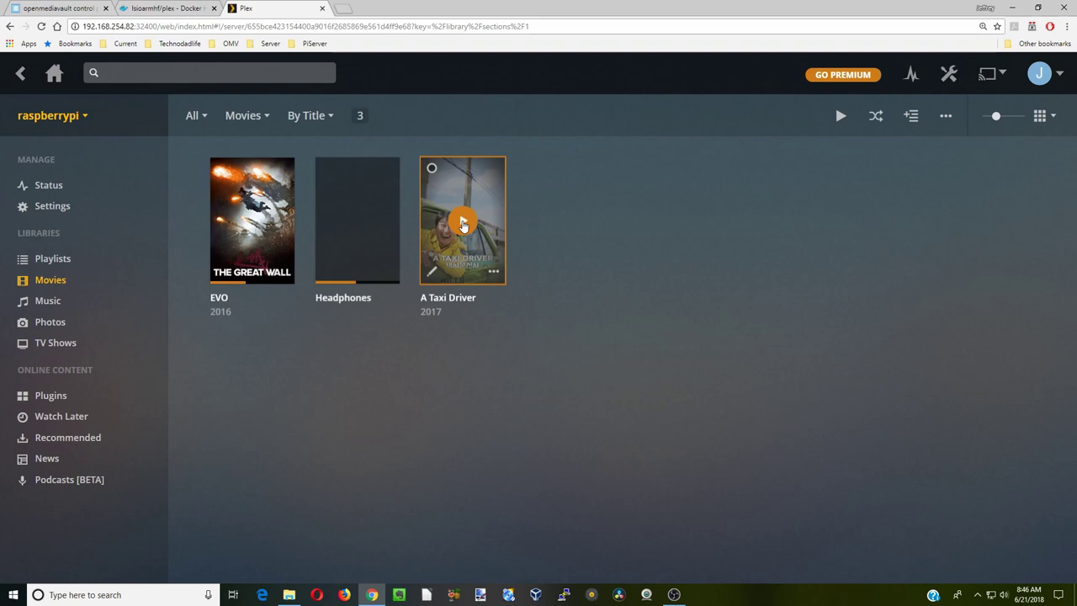
left_click(462, 223)
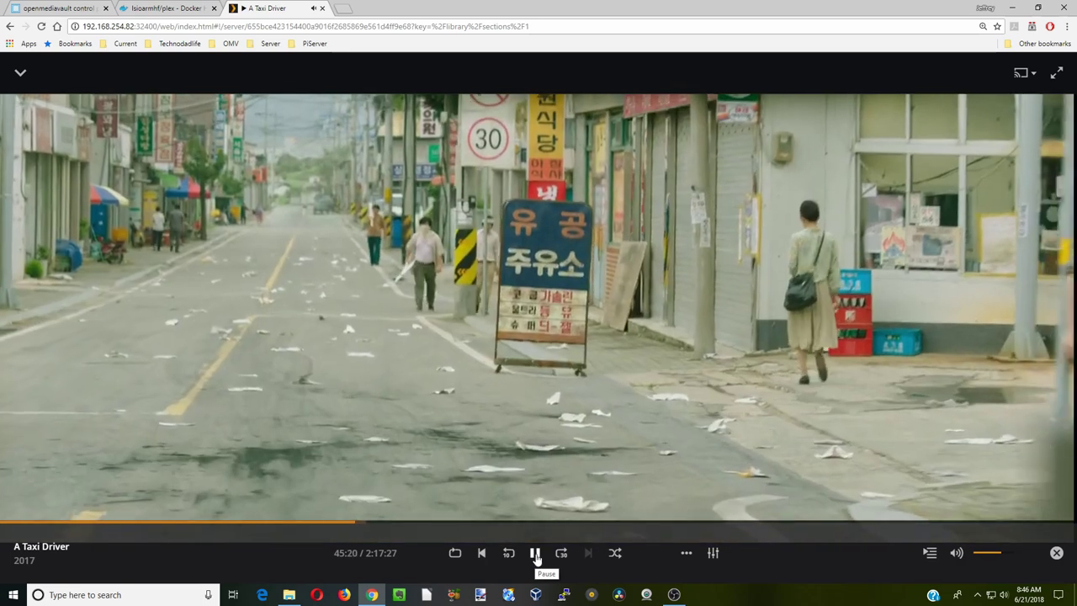
left_click(535, 554)
left_click(1056, 552)
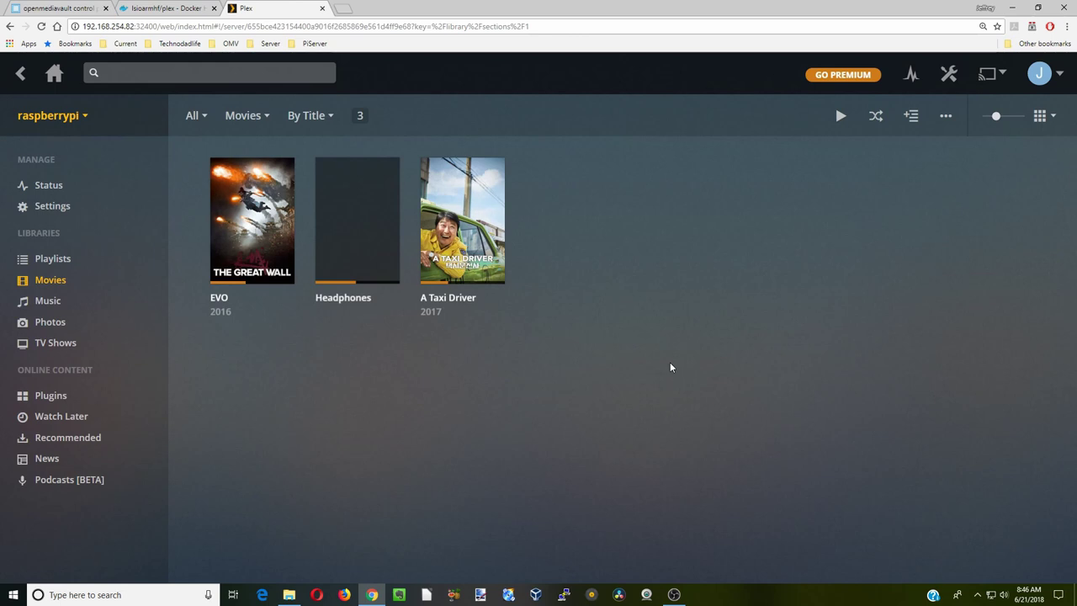
- In HandBrake, load The Great Wall 2016 video as the source
left_click(453, 594)
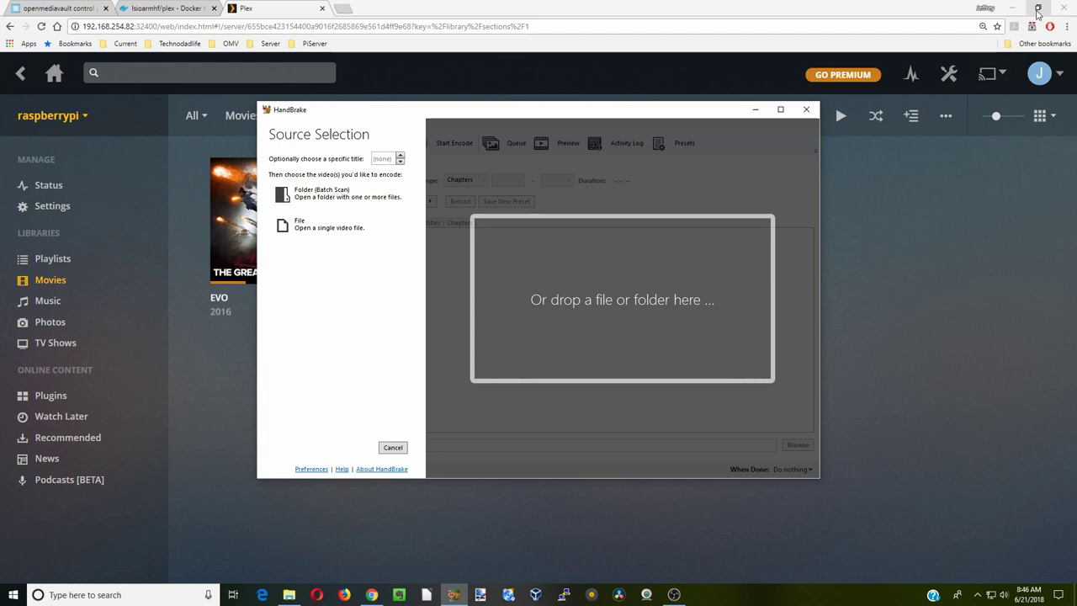
left_click(326, 229)
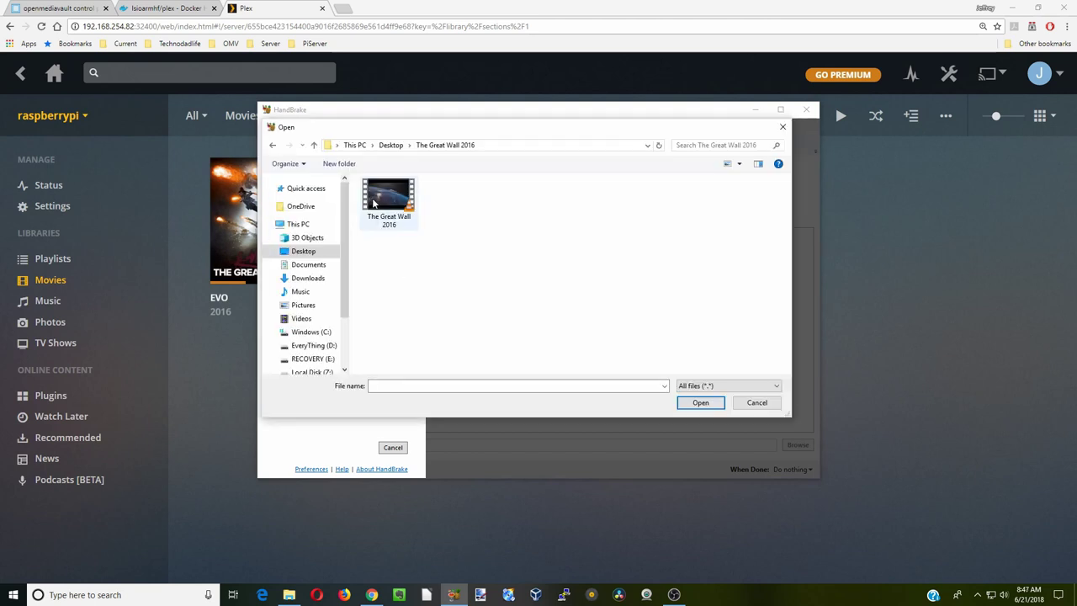
double_click(377, 201)
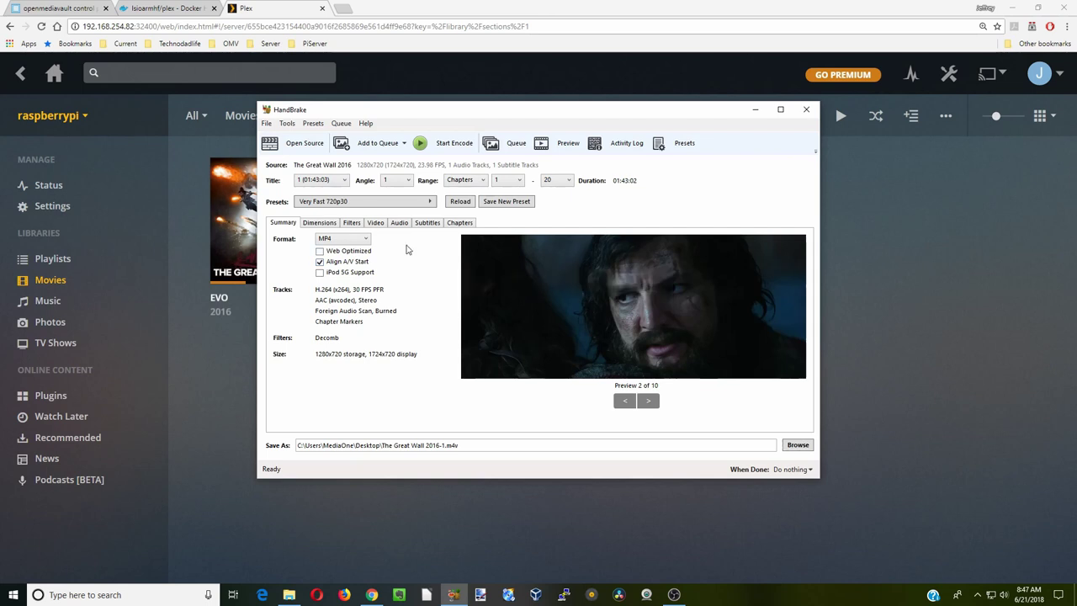
- Choose the General > Fast 1080p30 encoding preset
left_click(428, 202)
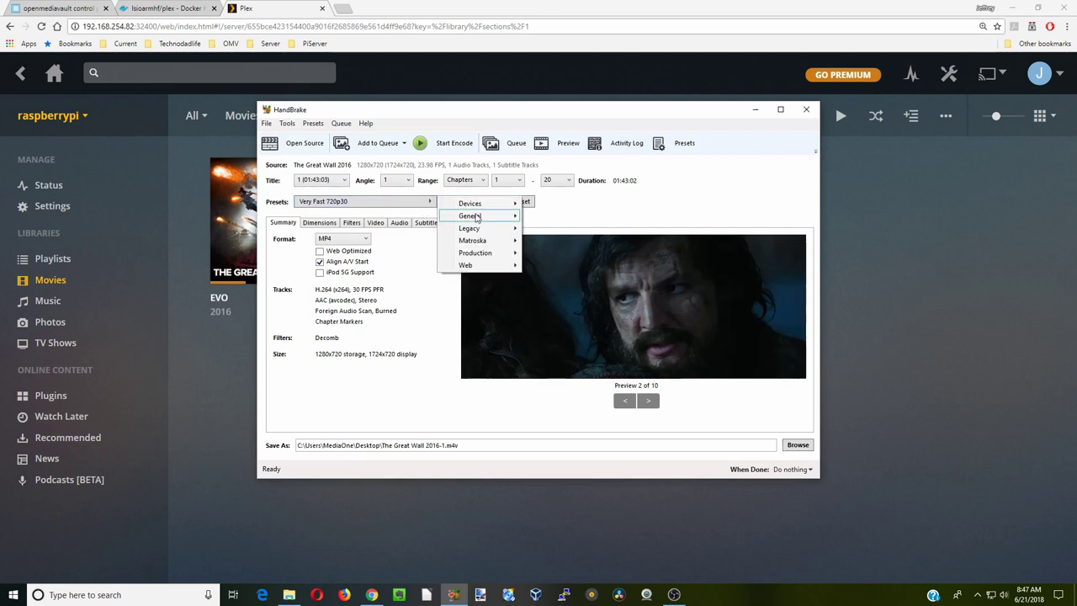
mouse_move(478, 218)
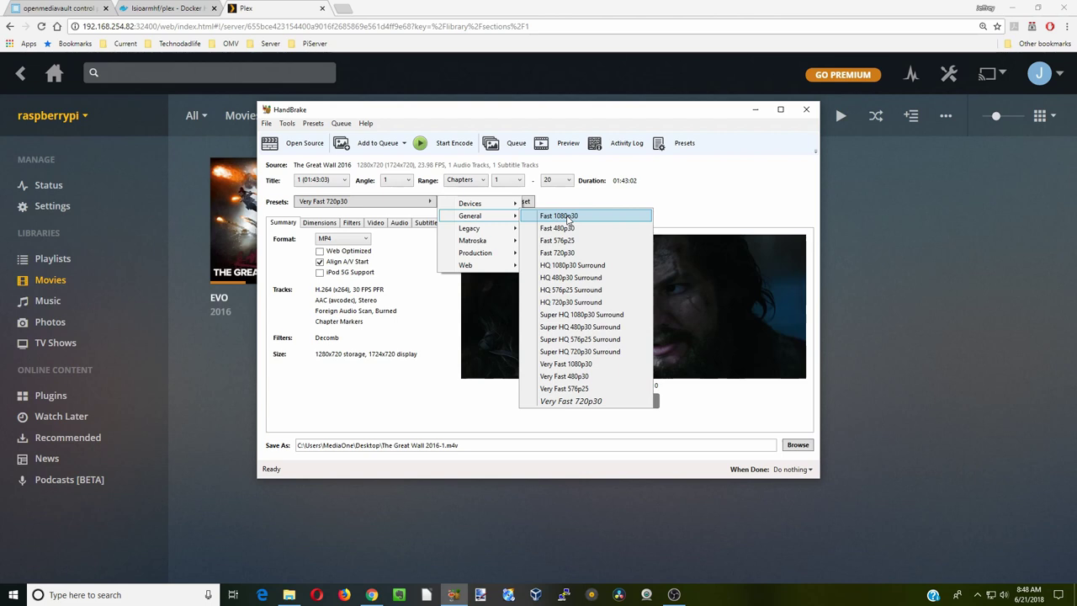
left_click(569, 220)
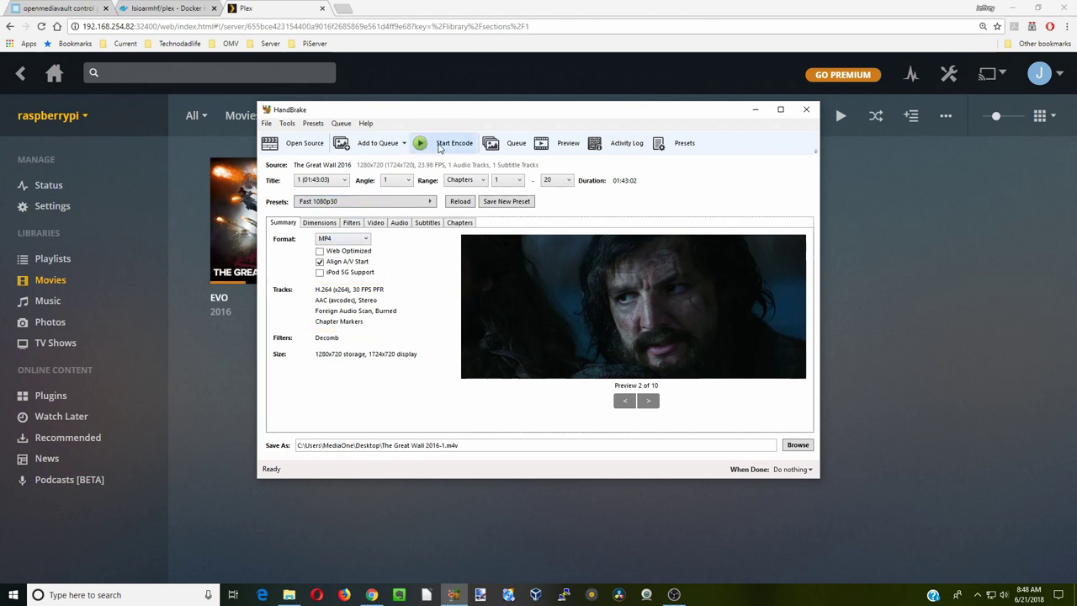
- Start encoding The Great Wall 2016 in HandBrake with the Fast 1080p30 preset
left_click(438, 147)
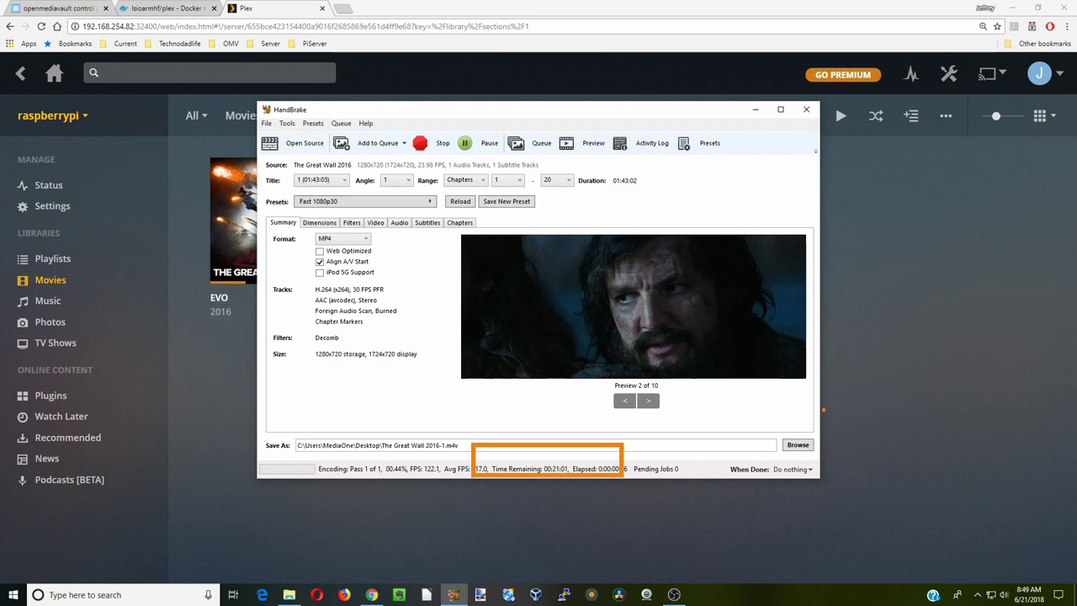
key("alt+Tab")
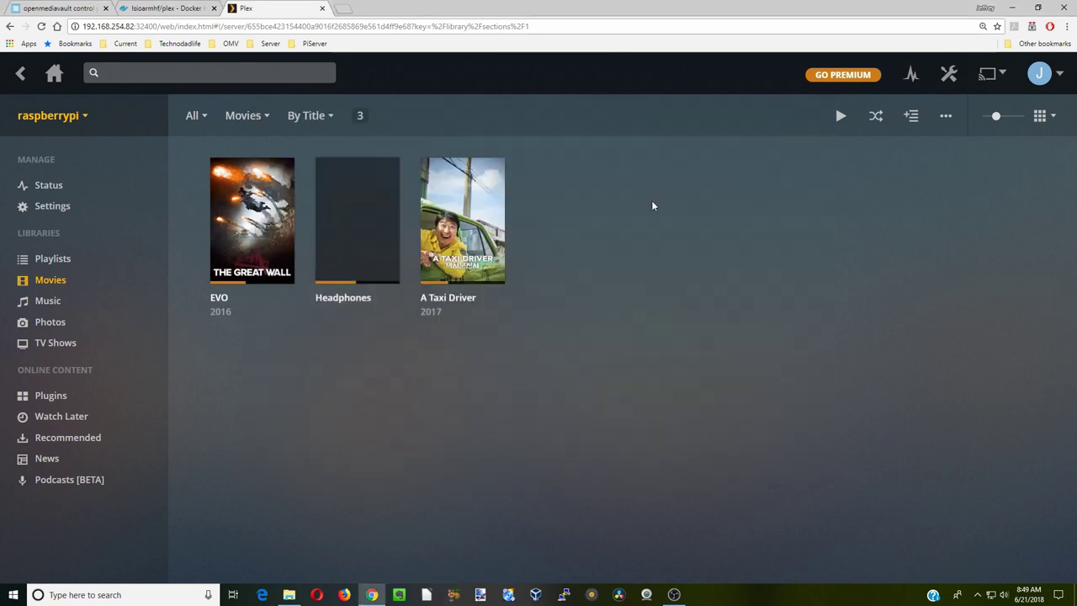